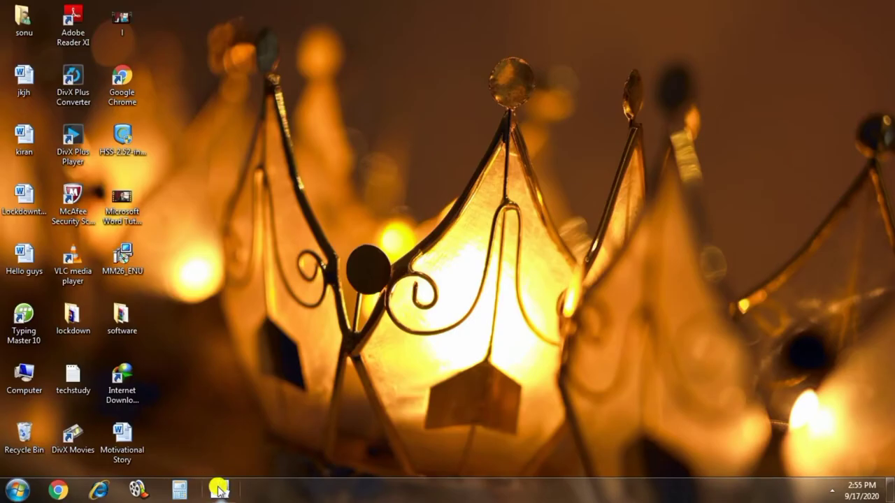
Launch Microsoft Word 2010 from Start > All Programs > Microsoft Office to get a blank Document1
{"action": "left_click", "coordinate": [17, 489]}
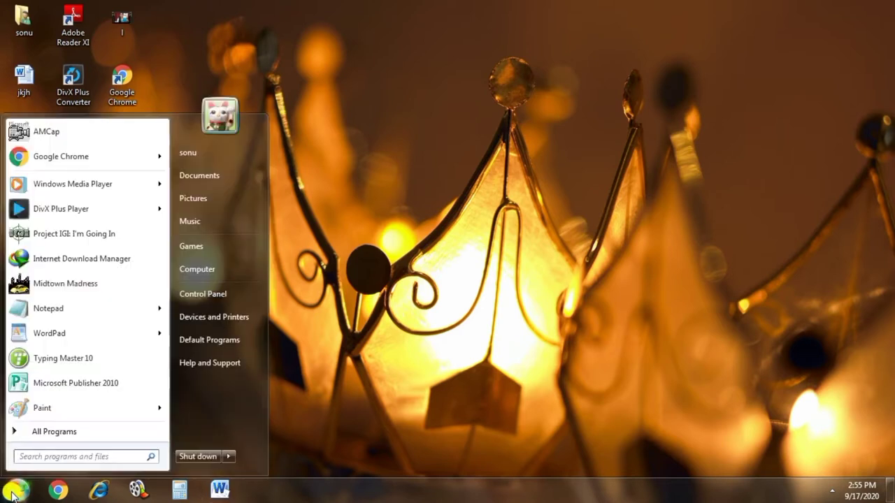
{"action": "left_click", "coordinate": [66, 431]}
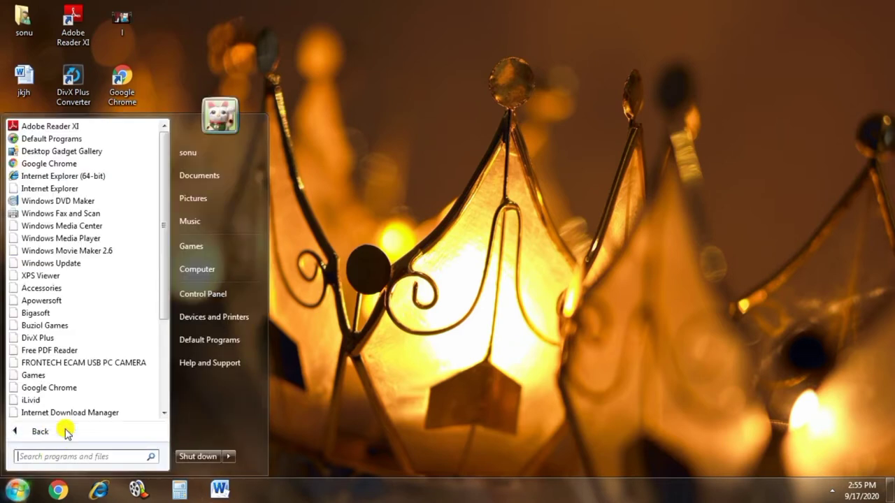
{"action": "scroll", "coordinate": [59, 352], "scroll_direction": "down", "scroll_amount": 4}
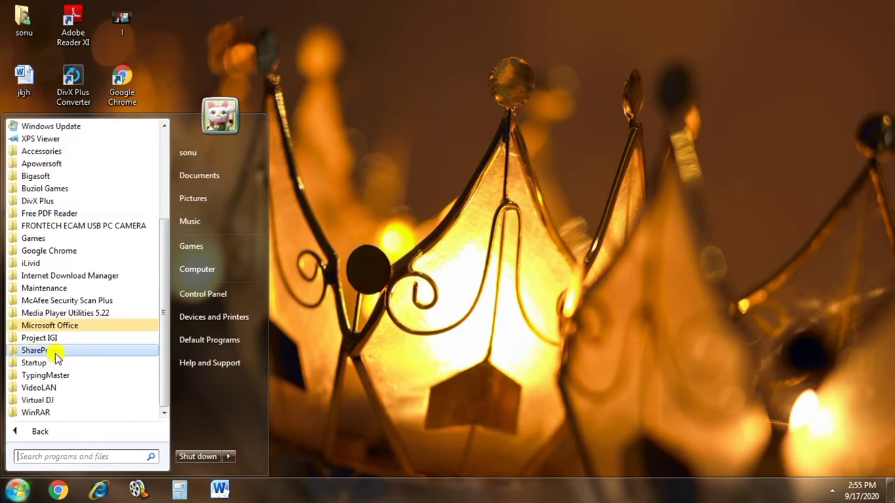
{"action": "left_click", "coordinate": [69, 326]}
{"action": "scroll", "coordinate": [74, 339], "scroll_direction": "down", "scroll_amount": 2}
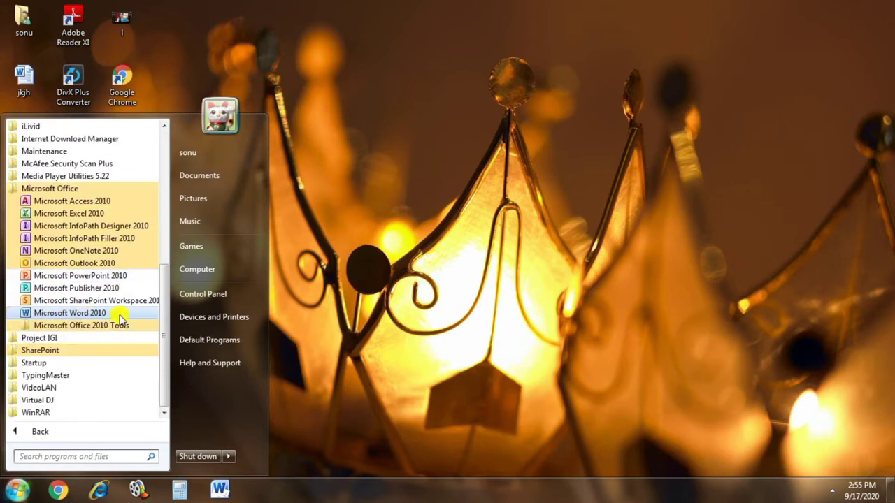
{"action": "left_click", "coordinate": [121, 315]}
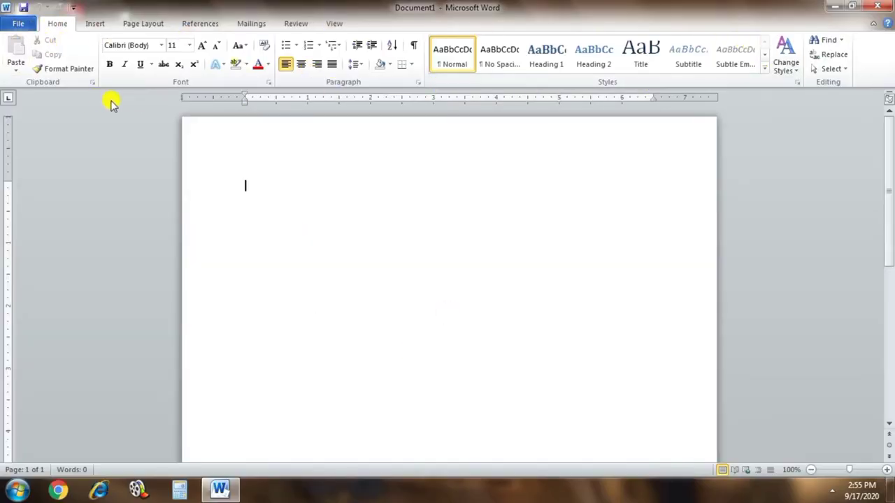
Draw a long thin Rectangle shape, about 0.25" by 5.58", across the top of the page
{"action": "left_click", "coordinate": [94, 26]}
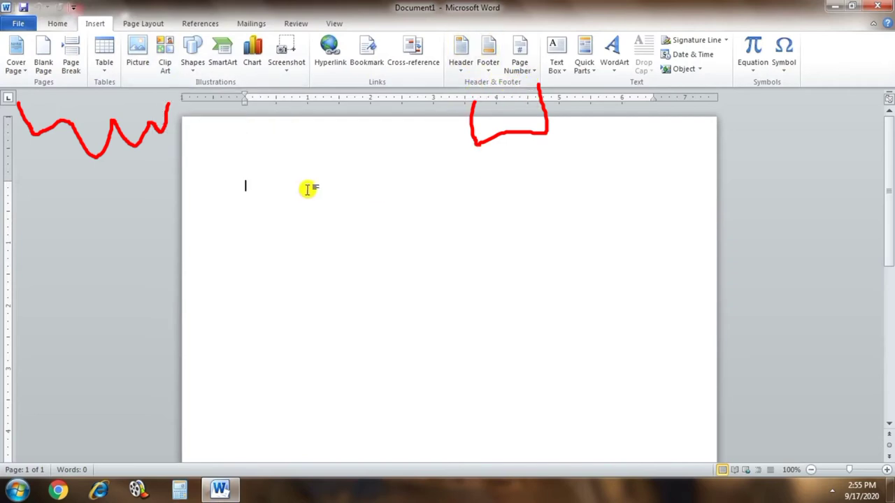
{"action": "left_click", "coordinate": [194, 70]}
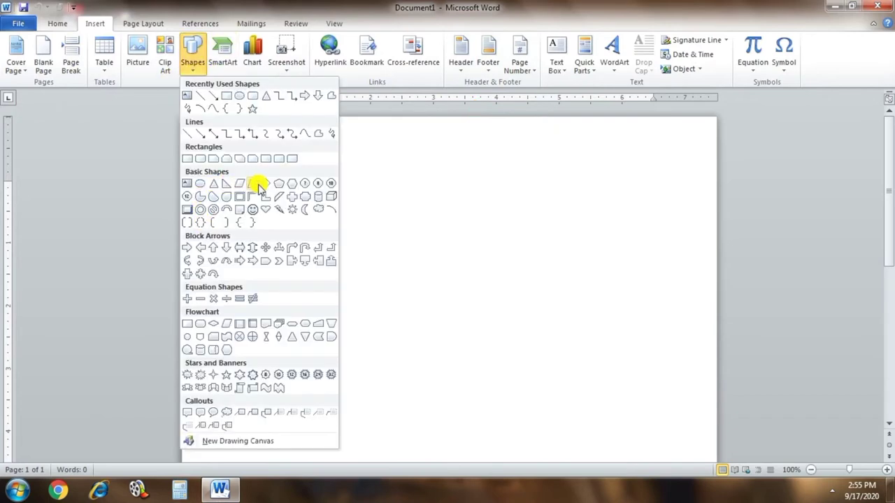
{"action": "left_click", "coordinate": [230, 93]}
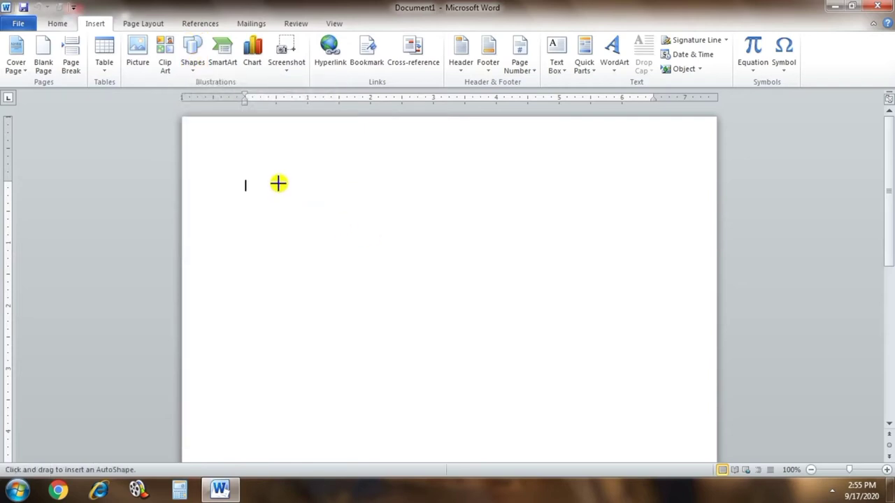
{"action": "mouse_move", "coordinate": [278, 182]}
{"action": "left_mouse_down"}
{"action": "mouse_move", "coordinate": [315, 221]}
{"action": "mouse_move", "coordinate": [515, 302]}
{"action": "mouse_move", "coordinate": [619, 185]}
{"action": "mouse_move", "coordinate": [629, 199]}
{"action": "left_mouse_up"}
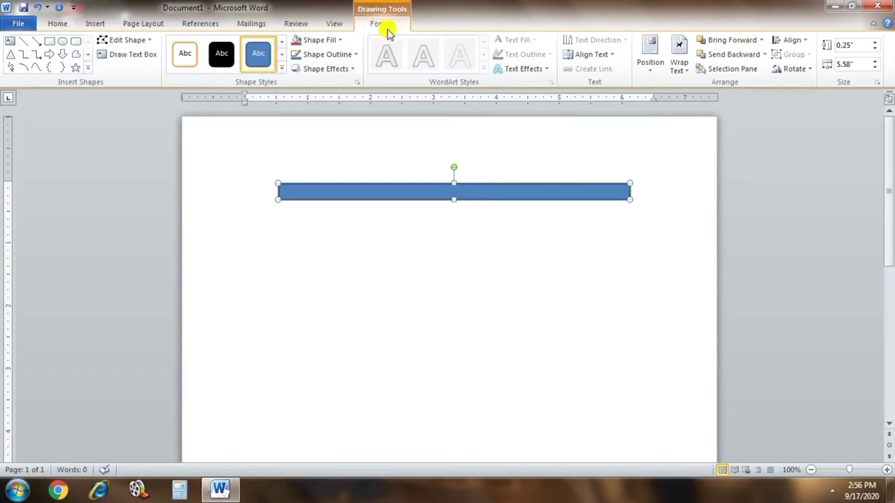
Fill the bar with Aqua, Accent 5, Darker 50%, remove its outline, and drag it lower
{"action": "left_click", "coordinate": [342, 44]}
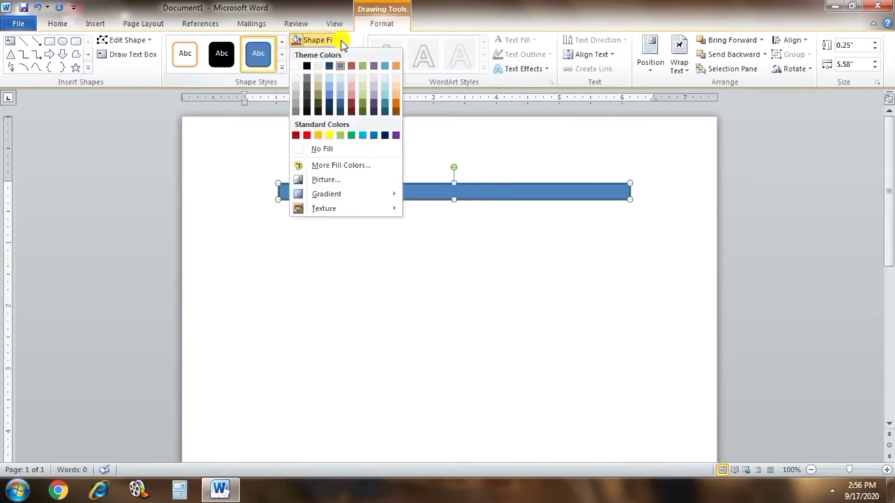
{"action": "left_click", "coordinate": [386, 113]}
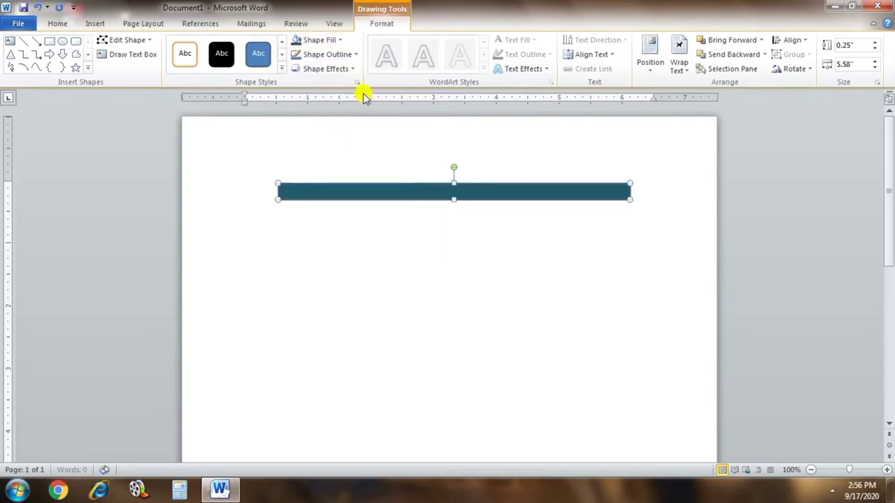
{"action": "left_click", "coordinate": [353, 55]}
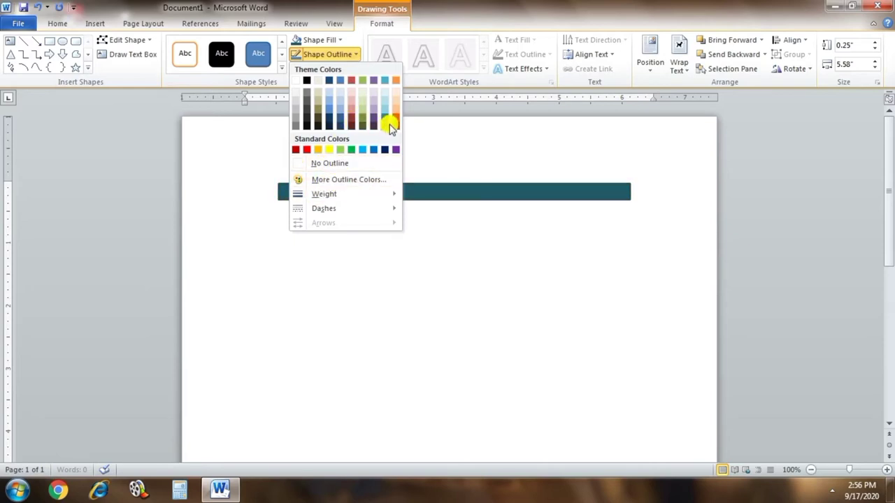
{"action": "left_click", "coordinate": [325, 164]}
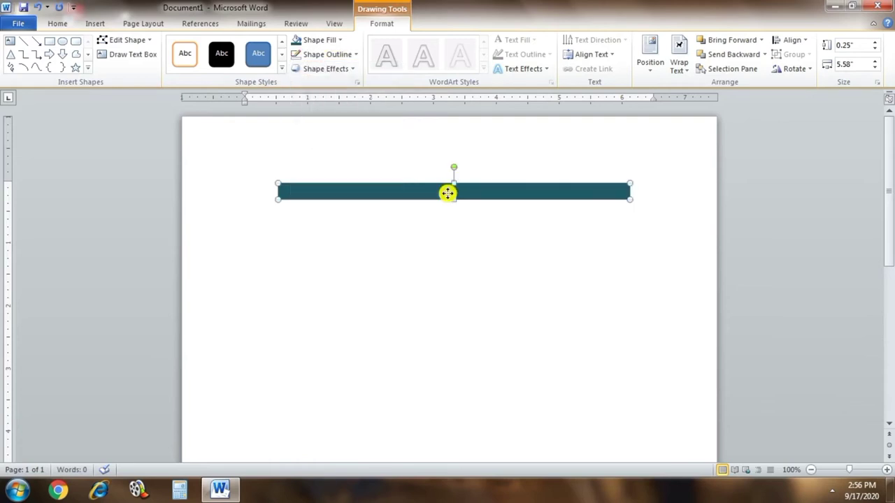
{"action": "mouse_move", "coordinate": [449, 192]}
{"action": "left_mouse_down"}
{"action": "mouse_move", "coordinate": [465, 288]}
{"action": "mouse_move", "coordinate": [455, 355]}
{"action": "left_mouse_up"}
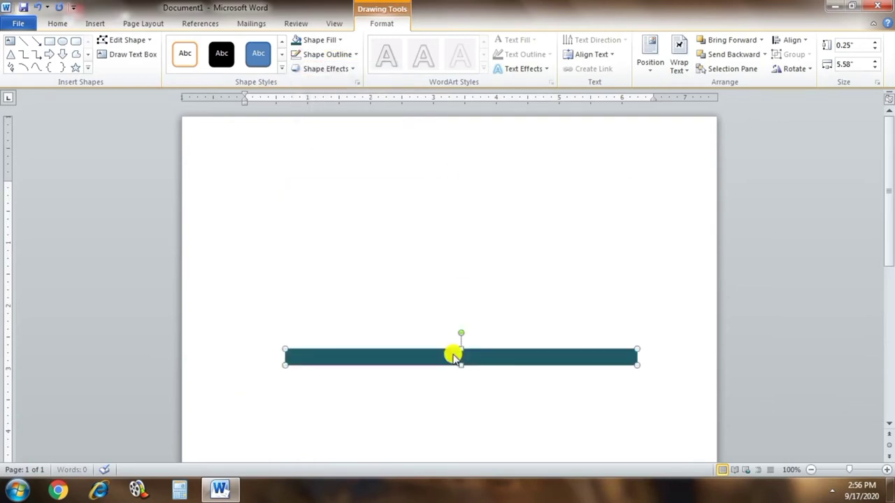
Apply an orange Glow effect to the teal bar, then preview the 3-D Rotation presets
{"action": "left_click", "coordinate": [353, 68]}
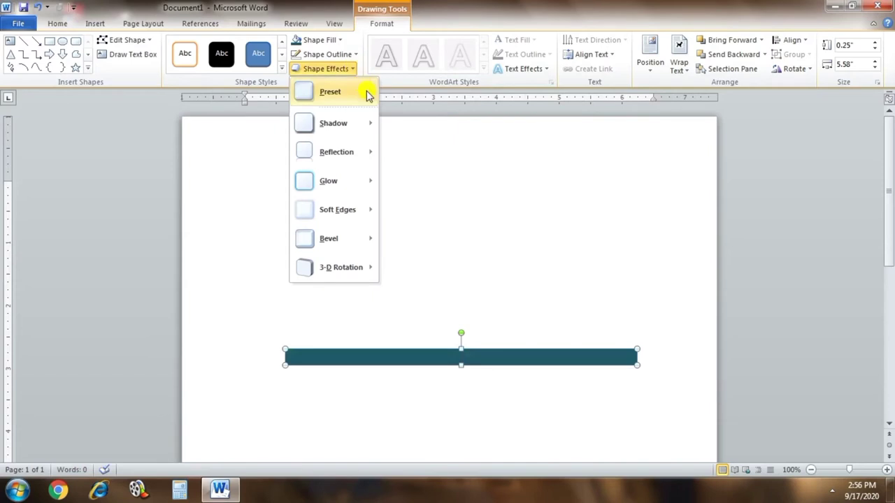
{"action": "mouse_move", "coordinate": [369, 94]}
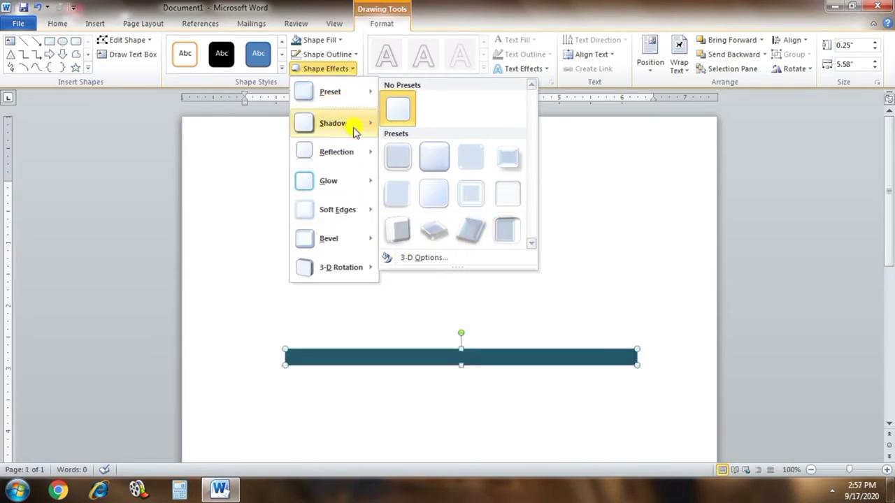
{"action": "mouse_move", "coordinate": [355, 125]}
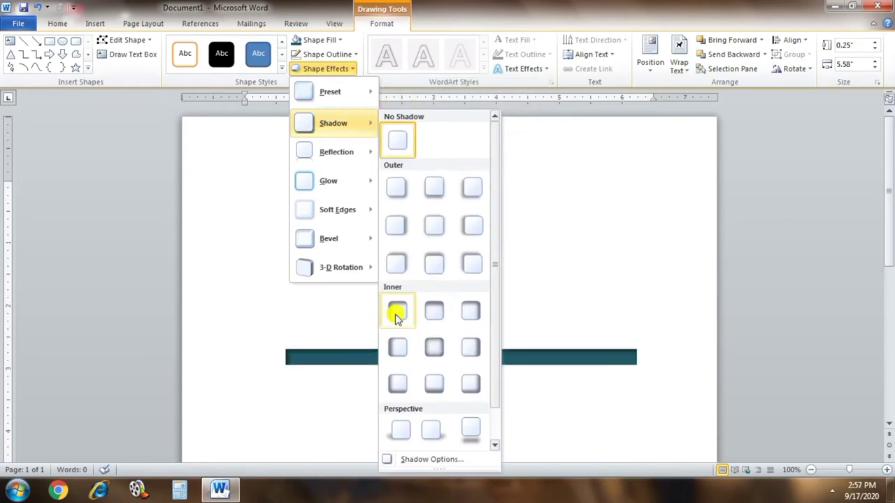
{"action": "mouse_move", "coordinate": [340, 152]}
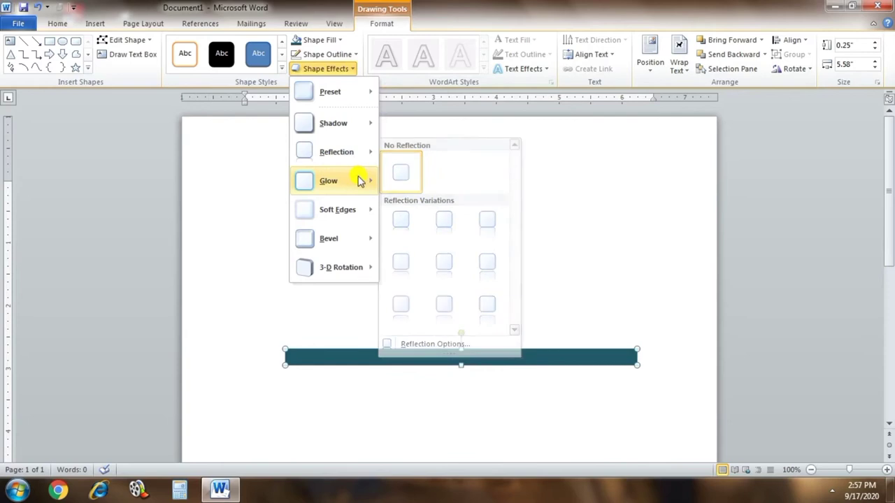
{"action": "mouse_move", "coordinate": [360, 181]}
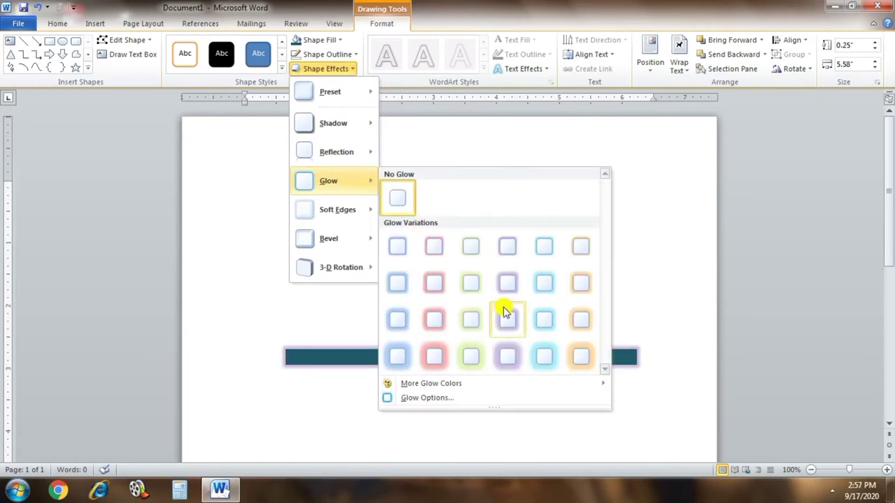
{"action": "left_click", "coordinate": [578, 356]}
{"action": "left_click", "coordinate": [325, 68]}
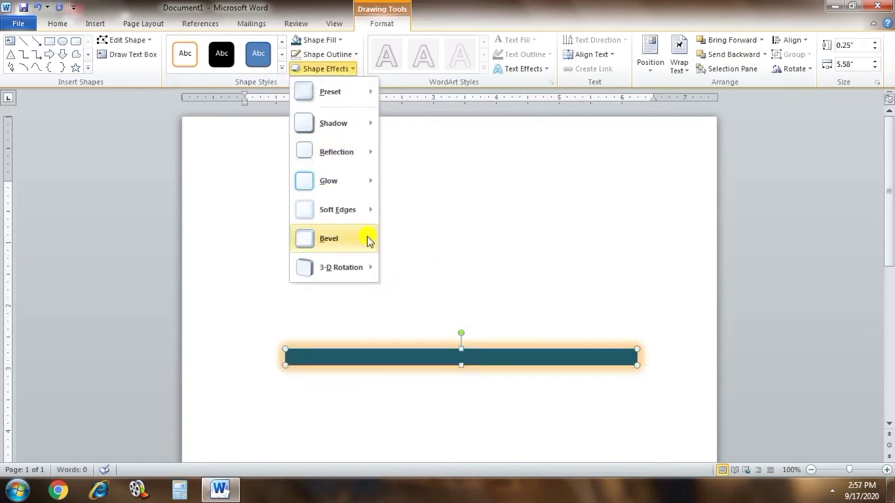
{"action": "mouse_move", "coordinate": [362, 278]}
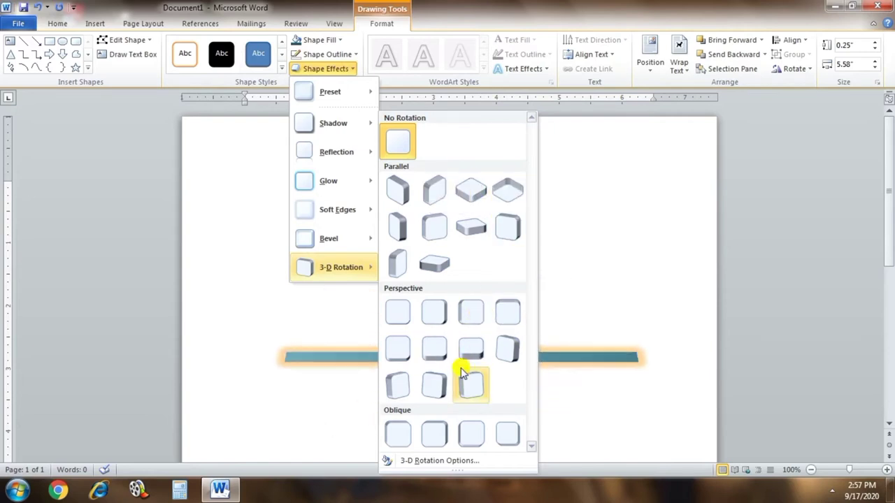
Draw a triangle at the bar's left end and rotate it to point left
{"action": "key", "text": "Escape"}
{"action": "left_click", "coordinate": [95, 23]}
{"action": "left_click", "coordinate": [192, 52]}
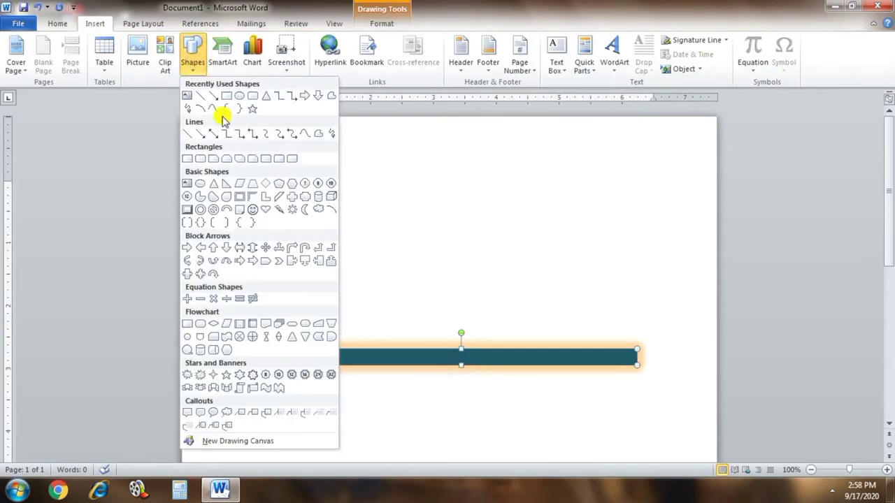
{"action": "left_click", "coordinate": [269, 105]}
{"action": "left_click_drag", "start_coordinate": [183, 321], "coordinate": [376, 393]}
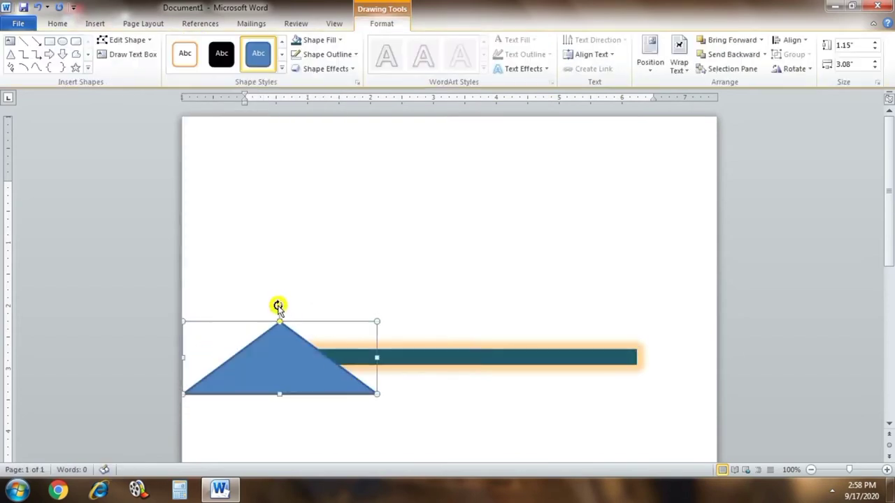
{"action": "mouse_move", "coordinate": [280, 305]}
{"action": "left_mouse_down"}
{"action": "mouse_move", "coordinate": [248, 294]}
{"action": "mouse_move", "coordinate": [245, 359]}
{"action": "mouse_move", "coordinate": [282, 356]}
{"action": "left_mouse_up"}
Give the triangle a dark teal fill, no outline and an orange glow
{"action": "left_click", "coordinate": [389, 403]}
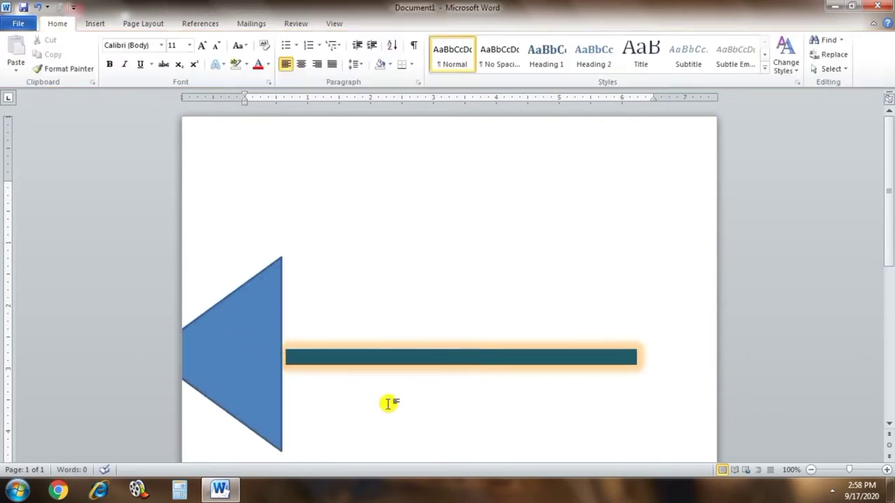
{"action": "left_click", "coordinate": [252, 340]}
{"action": "left_click", "coordinate": [393, 26]}
{"action": "left_click", "coordinate": [340, 40]}
{"action": "left_click", "coordinate": [385, 113]}
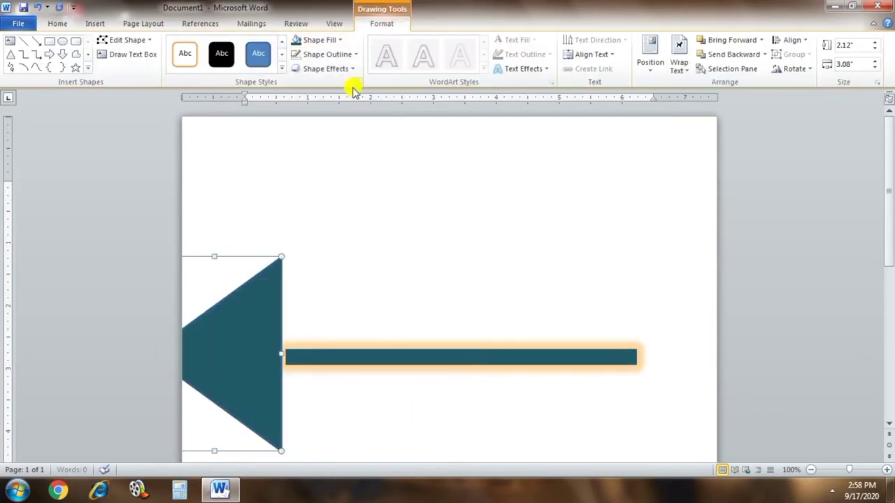
{"action": "left_click", "coordinate": [354, 54]}
{"action": "left_click", "coordinate": [333, 162]}
{"action": "left_click", "coordinate": [325, 69]}
{"action": "mouse_move", "coordinate": [325, 179]}
{"action": "left_click", "coordinate": [581, 359]}
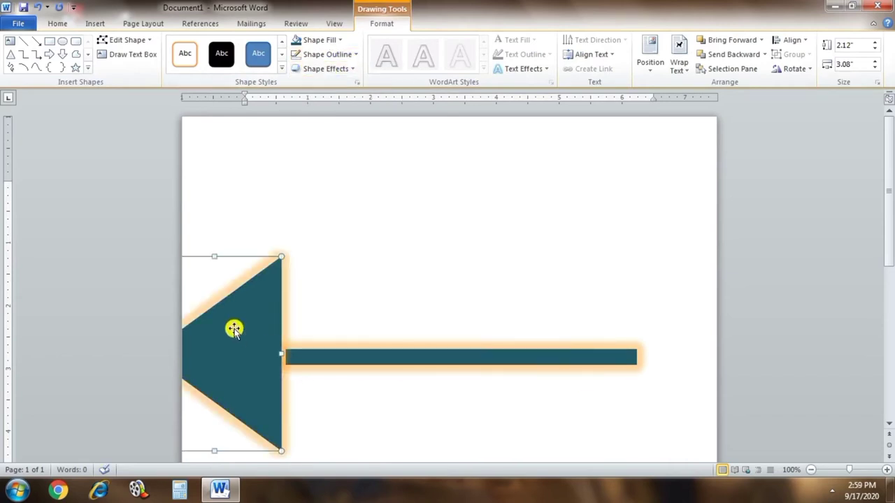
Copy the triangle, rotate the copy to point right, and move it to the bar's right end
{"action": "left_click_drag", "start_coordinate": [239, 326], "coordinate": [561, 327]}
{"action": "left_click_drag", "start_coordinate": [443, 357], "coordinate": [615, 355]}
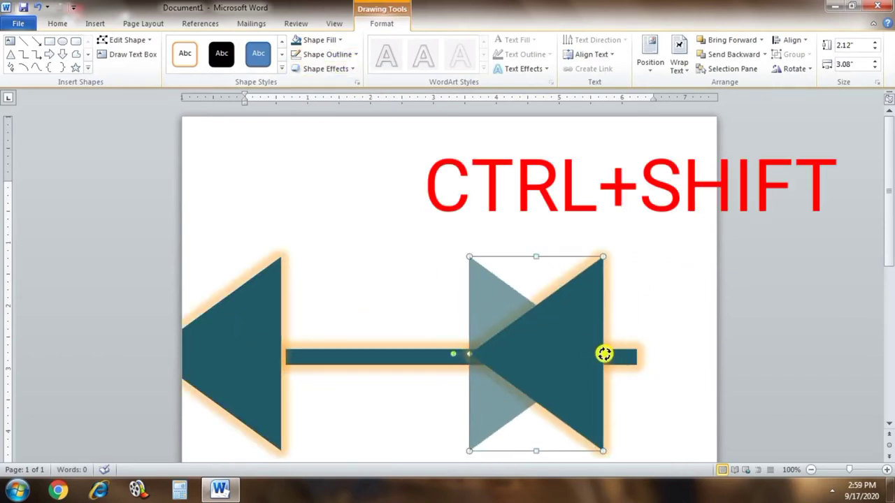
{"action": "left_click_drag", "start_coordinate": [526, 354], "coordinate": [687, 354]}
{"action": "left_click", "coordinate": [391, 189]}
{"action": "left_click", "coordinate": [95, 23]}
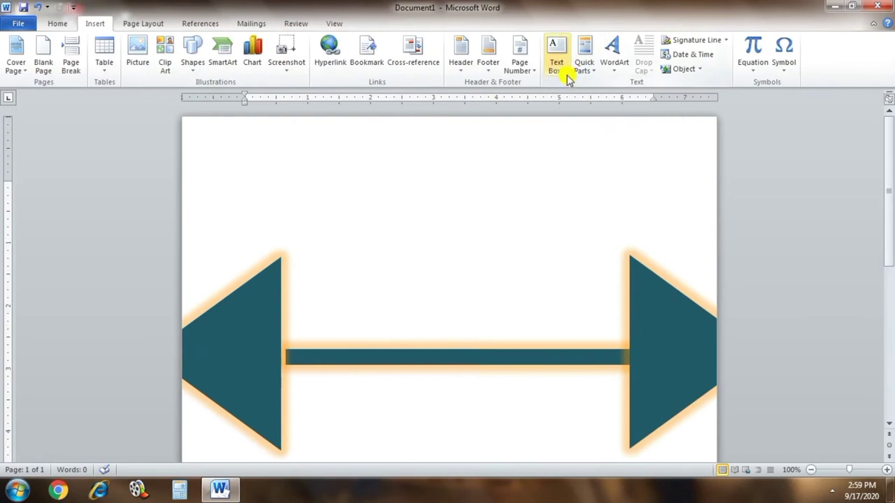
Draw a text box on the left arrowhead with dark teal fill, no outline and an orange glow
{"action": "left_click", "coordinate": [552, 56]}
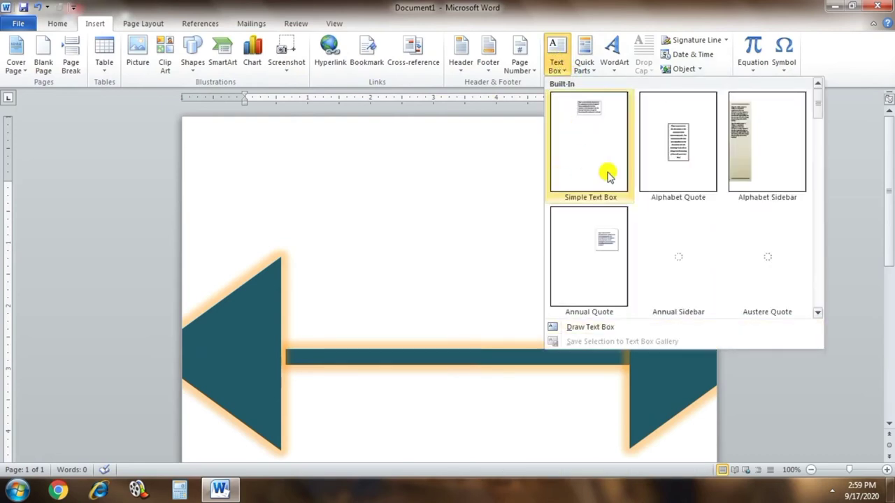
{"action": "left_click", "coordinate": [589, 326]}
{"action": "left_click_drag", "start_coordinate": [194, 325], "coordinate": [286, 374]}
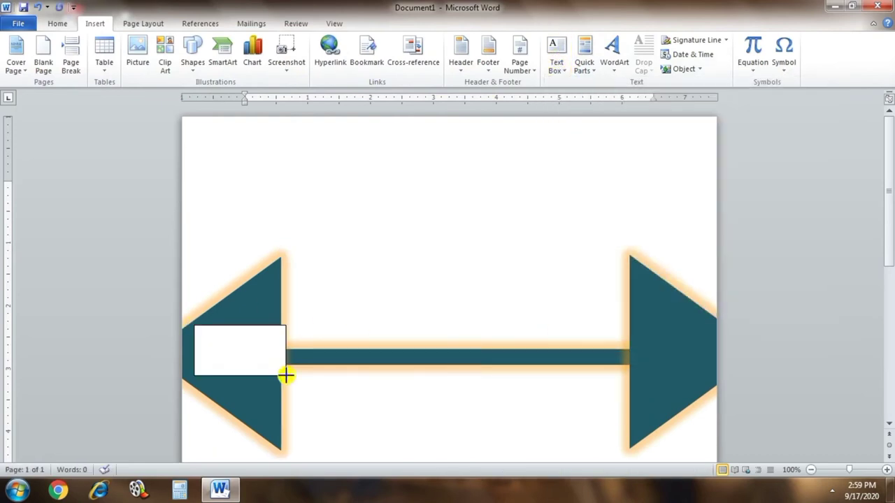
{"action": "left_click", "coordinate": [340, 40]}
{"action": "left_click", "coordinate": [385, 103]}
{"action": "left_click", "coordinate": [327, 54]}
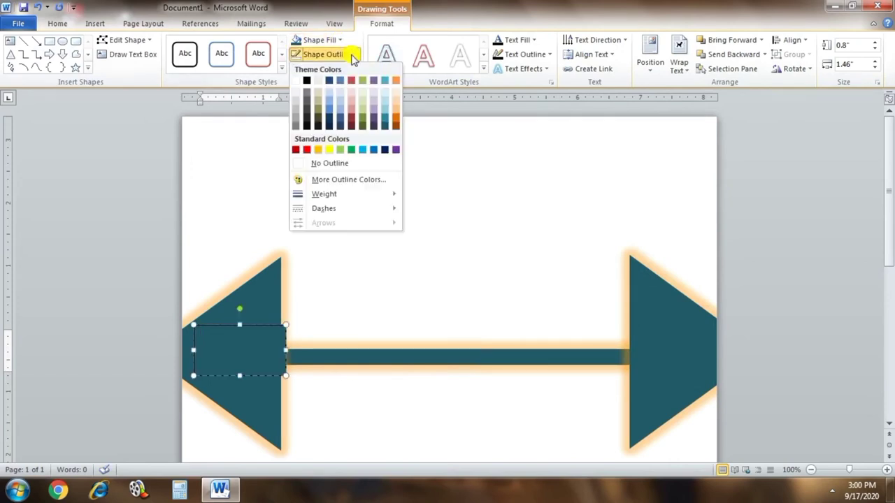
{"action": "left_click", "coordinate": [327, 165]}
{"action": "left_click", "coordinate": [343, 69]}
{"action": "mouse_move", "coordinate": [332, 178]}
{"action": "left_click", "coordinate": [599, 353]}
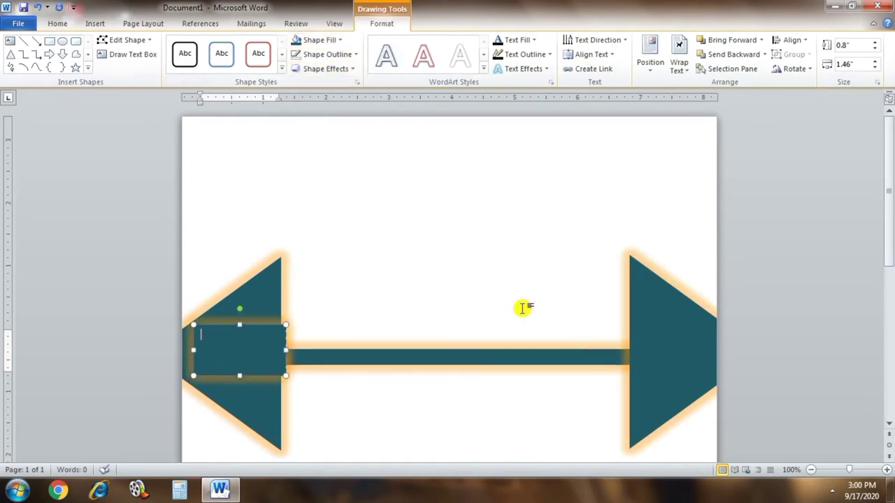
Nudge the text box slightly left and type Input in it
{"action": "left_click_drag", "start_coordinate": [221, 319], "coordinate": [217, 320]}
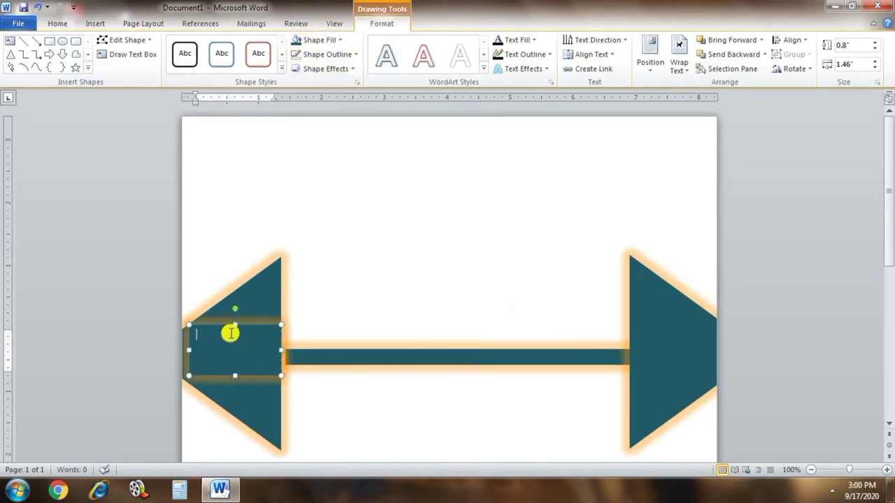
{"action": "type", "text": "Input"}
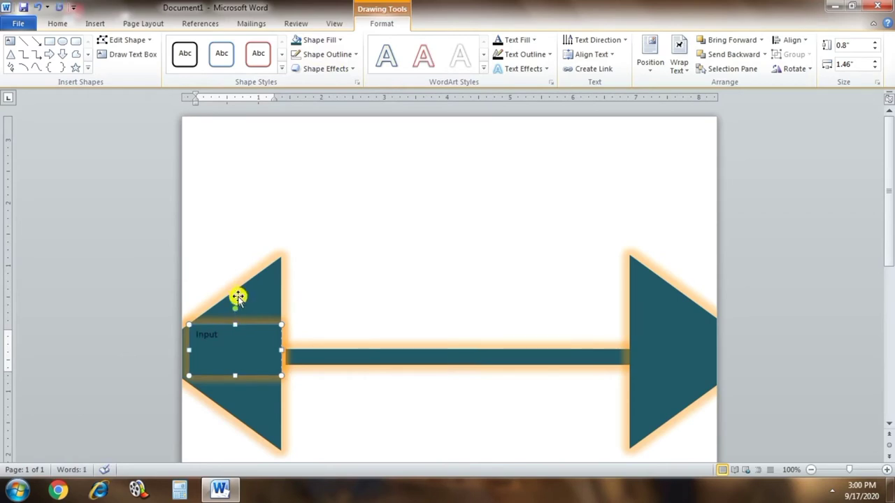
{"action": "left_click_drag", "start_coordinate": [220, 334], "coordinate": [180, 335]}
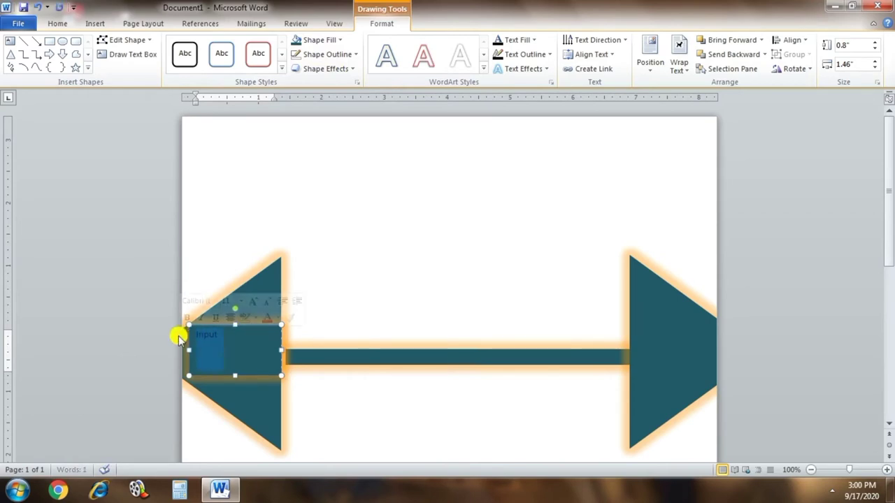
Make the Input text light green with no text outline and a glow
{"action": "left_click", "coordinate": [532, 40]}
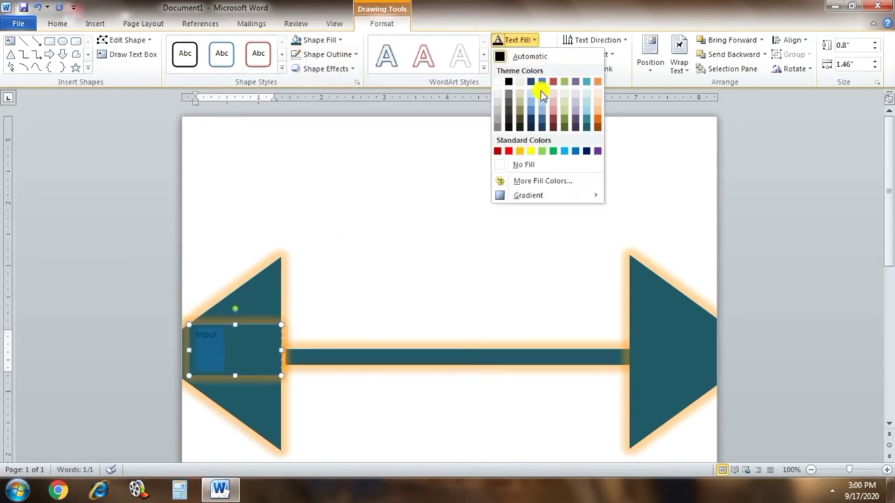
{"action": "left_click", "coordinate": [530, 152]}
{"action": "left_click", "coordinate": [525, 55]}
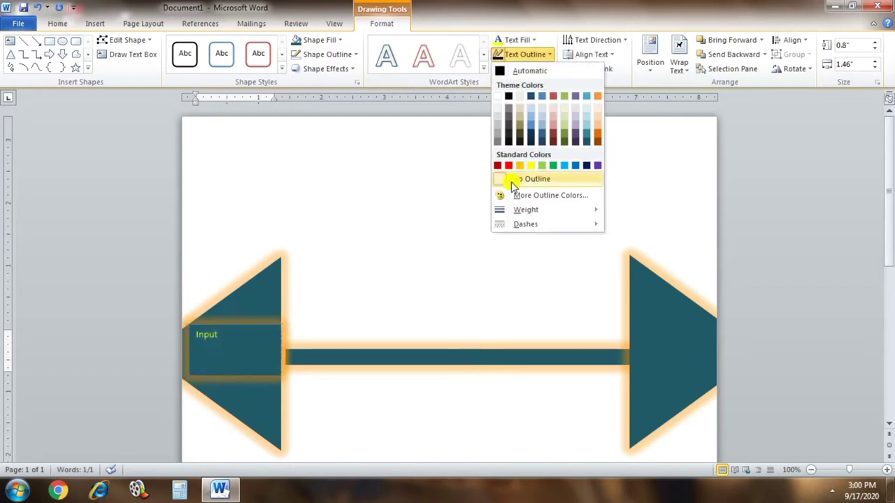
{"action": "left_click", "coordinate": [533, 179]}
{"action": "left_click", "coordinate": [524, 68]}
{"action": "mouse_move", "coordinate": [536, 149]}
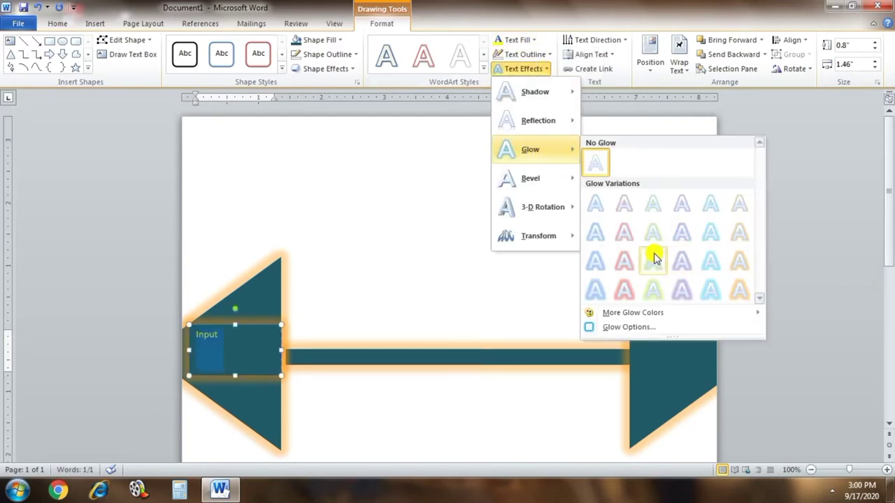
{"action": "left_click", "coordinate": [710, 261]}
Grow the Input text to 48 pt, shrink it to 36 pt, and copy the box onto the right arrowhead
{"action": "left_click", "coordinate": [56, 24]}
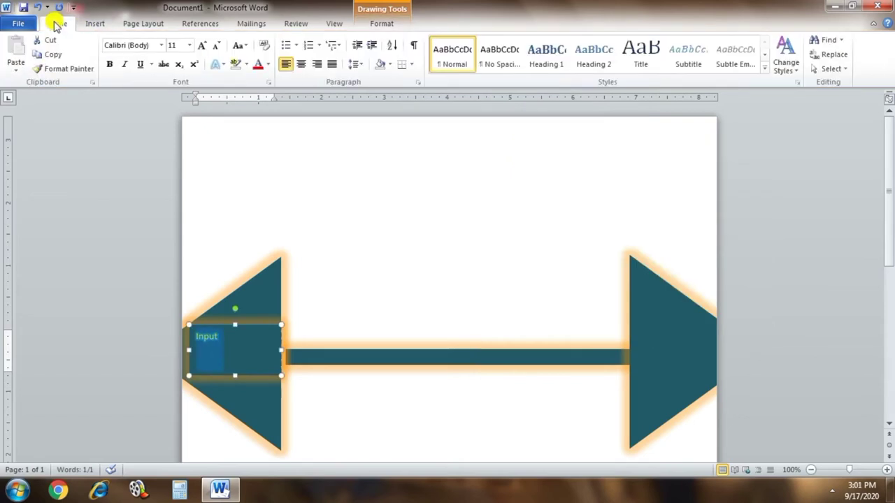
{"action": "left_click", "coordinate": [202, 45]}
{"action": "left_click", "coordinate": [202, 46]}
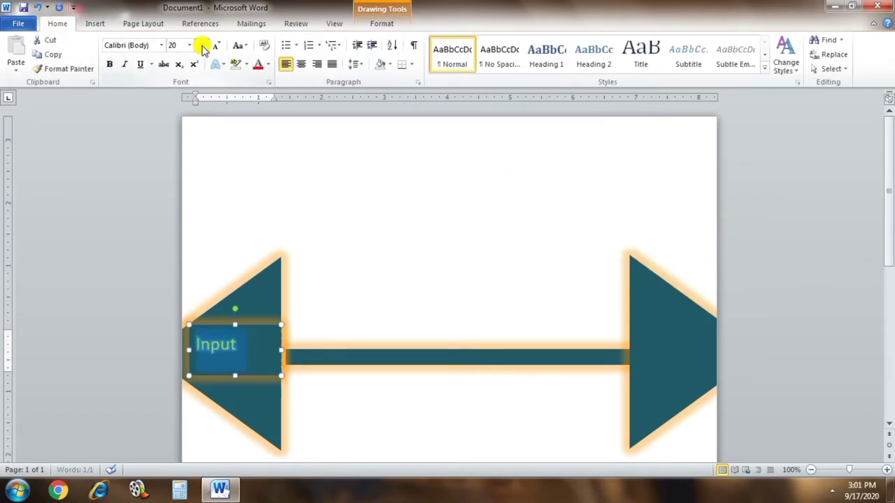
{"action": "left_click", "coordinate": [203, 45]}
{"action": "left_click", "coordinate": [204, 45]}
{"action": "left_click", "coordinate": [204, 46]}
{"action": "left_click", "coordinate": [205, 46]}
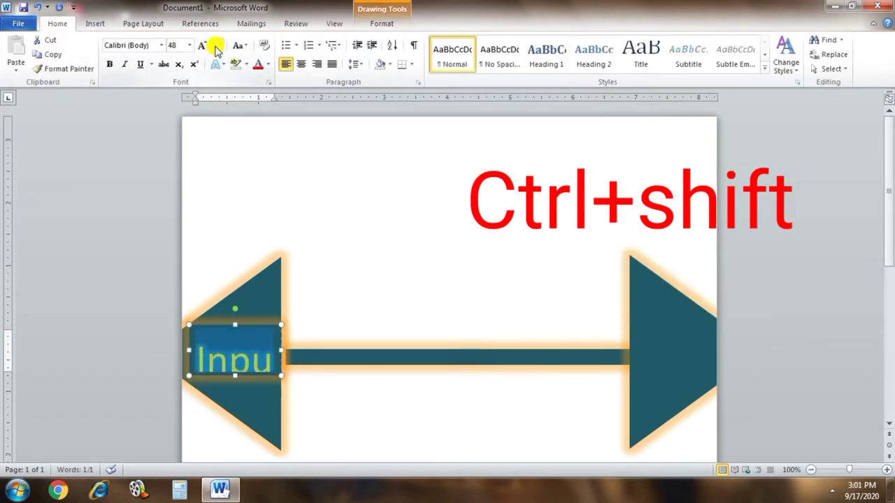
{"action": "left_click", "coordinate": [217, 46]}
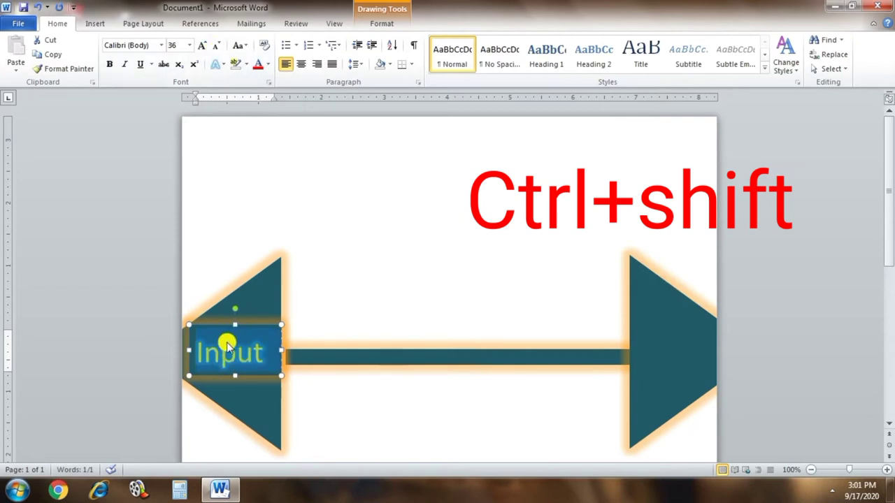
{"action": "left_click_drag", "start_coordinate": [223, 326], "coordinate": [650, 327]}
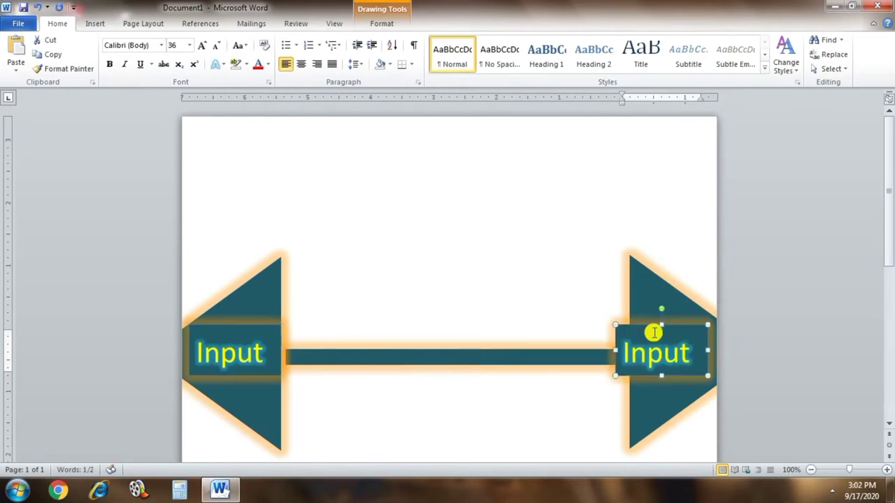
Position the copied text box on the right arrowhead and change its text to Output
{"action": "mouse_move", "coordinate": [713, 355]}
{"action": "left_mouse_down"}
{"action": "mouse_move", "coordinate": [722, 355]}
{"action": "mouse_move", "coordinate": [631, 351]}
{"action": "left_mouse_up"}
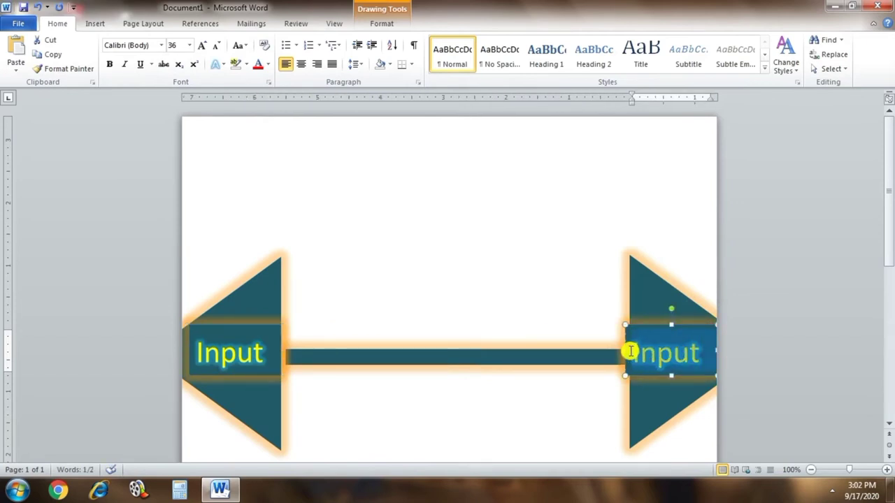
{"action": "type", "text": "O"}
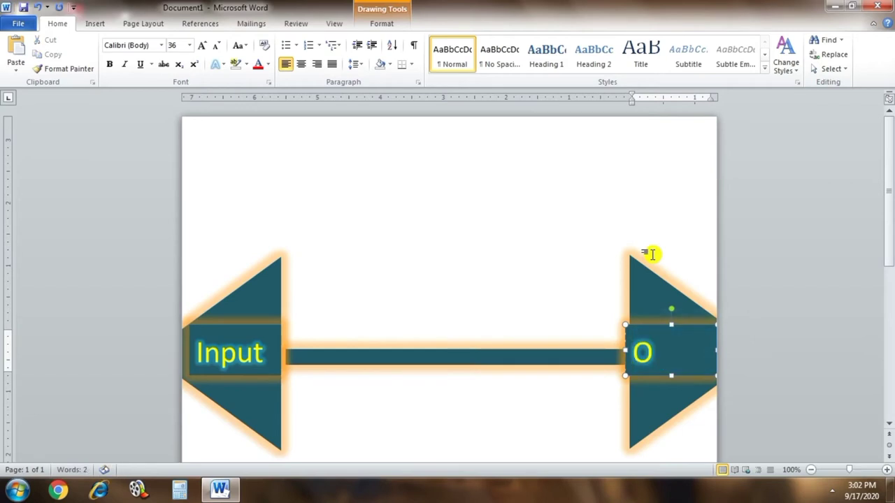
{"action": "type", "text": "utp"}
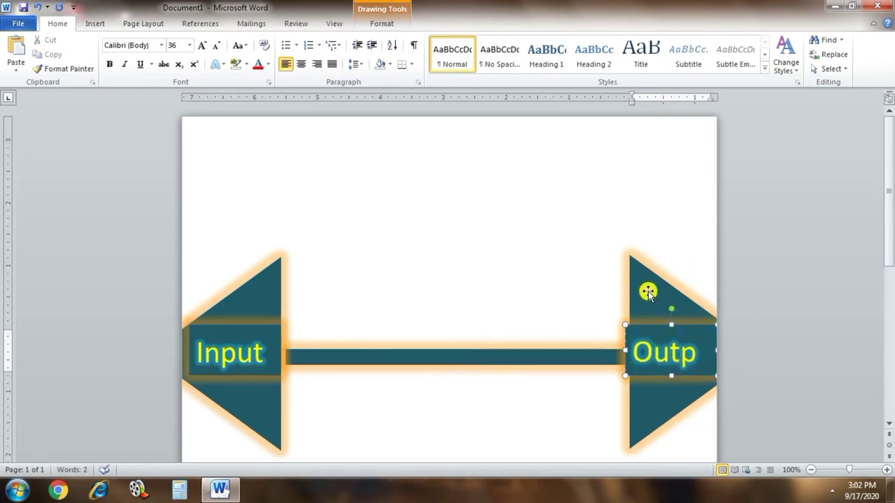
{"action": "type", "text": "ut"}
{"action": "left_click", "coordinate": [286, 349]}
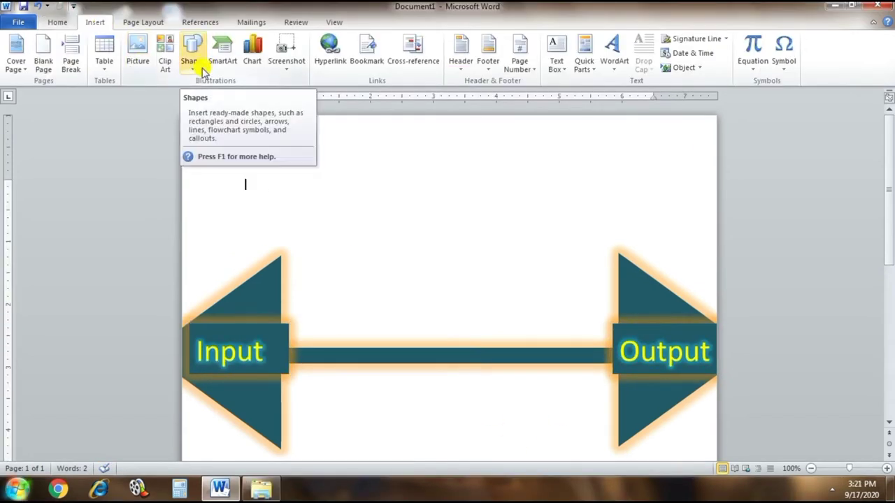
Insert a Basic Chevron Process SmartArt graphic from the Process category
{"action": "left_click", "coordinate": [226, 60]}
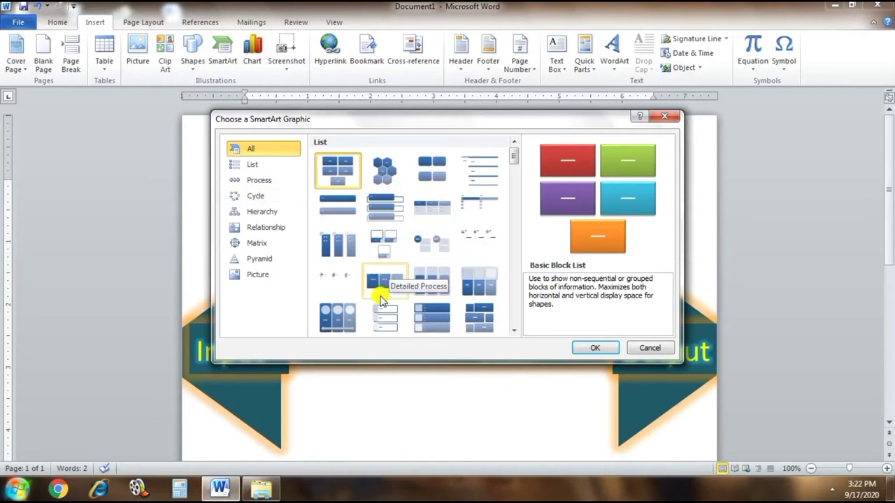
{"action": "left_click", "coordinate": [257, 168]}
{"action": "left_click", "coordinate": [259, 181]}
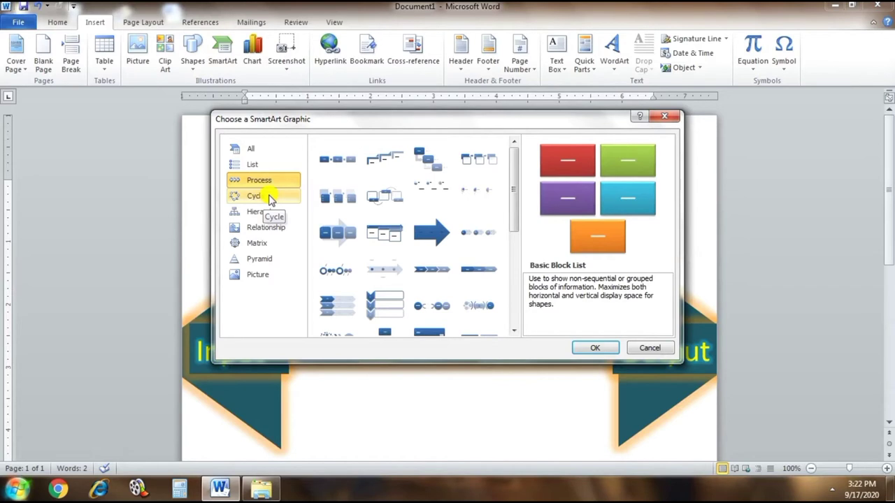
{"action": "left_click", "coordinate": [426, 272]}
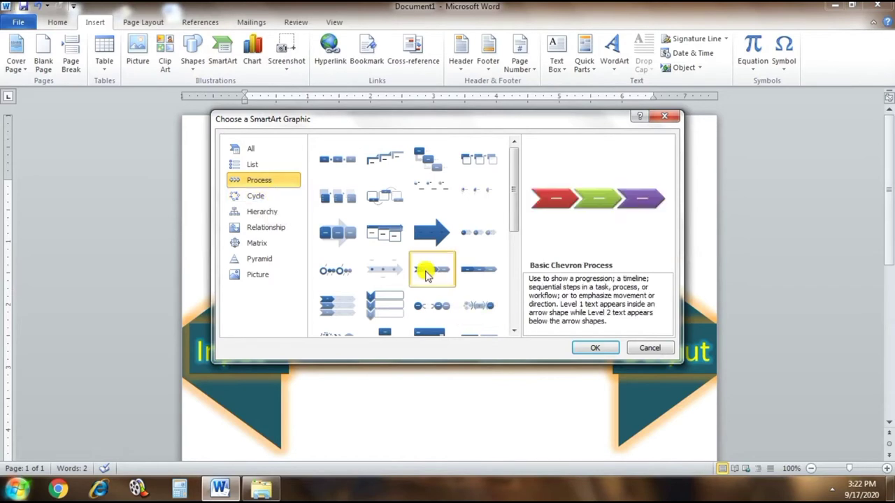
{"action": "left_click", "coordinate": [591, 347]}
Replace the chevrons' [Text] placeholders with Input, Processings and Output
{"action": "left_click", "coordinate": [340, 290]}
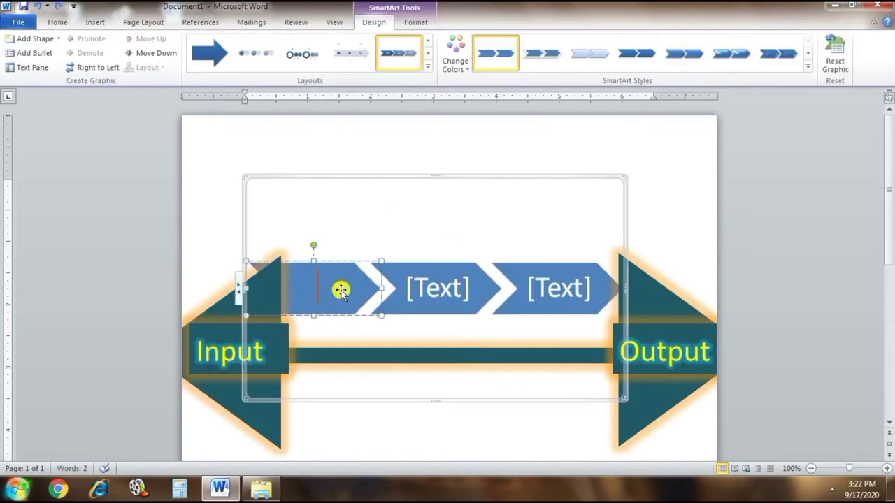
{"action": "type", "text": "Input"}
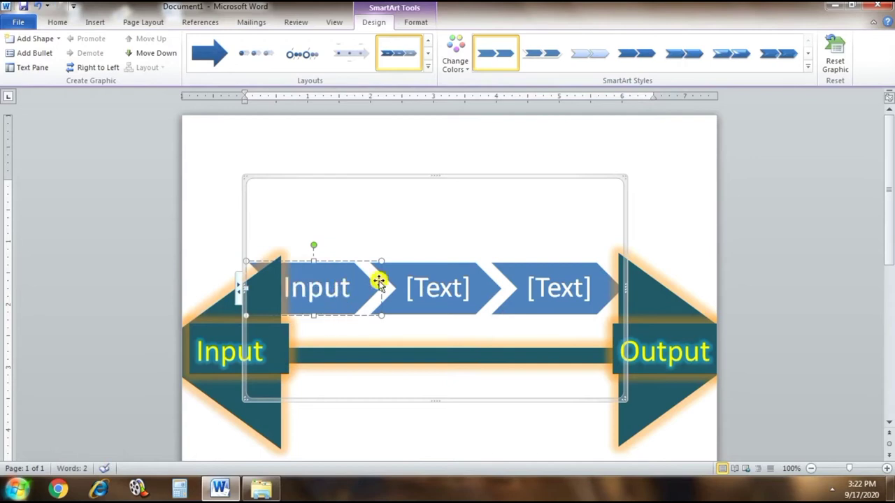
{"action": "left_click", "coordinate": [448, 293]}
{"action": "type", "text": "Pr"}
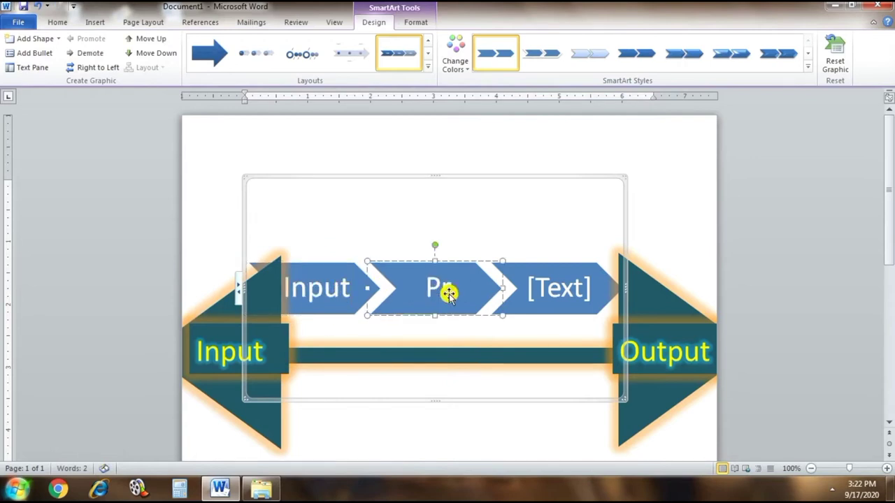
{"action": "type", "text": "ocessi"}
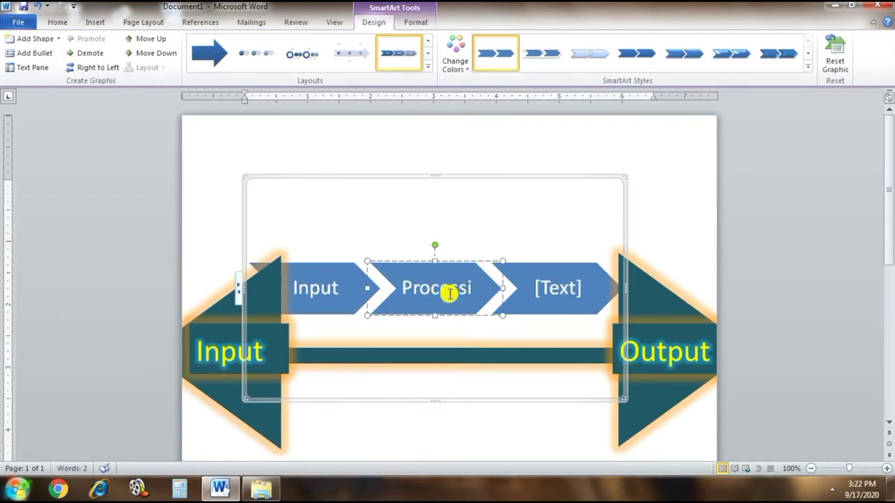
{"action": "type", "text": "ngs"}
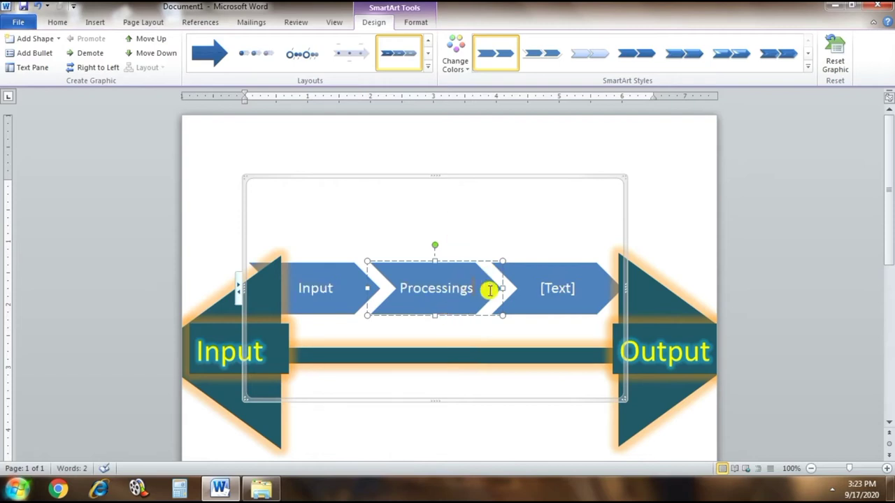
{"action": "left_click", "coordinate": [578, 288]}
{"action": "type", "text": "Output"}
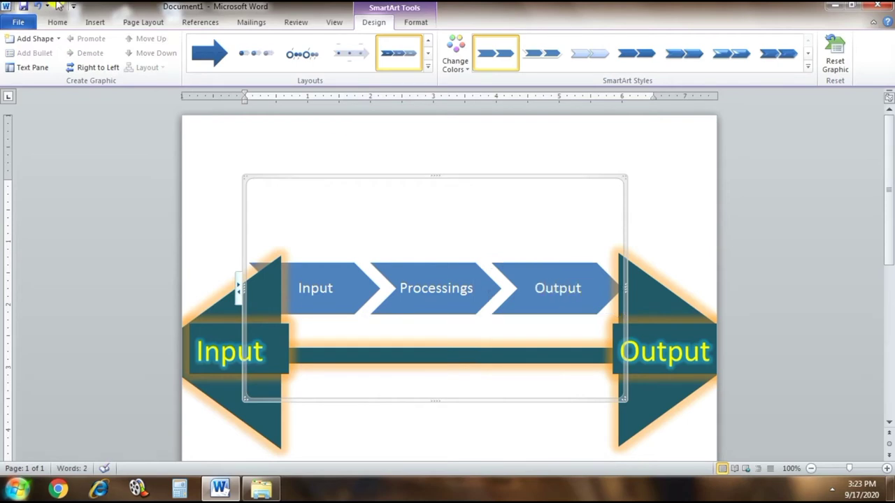
Recolour the chevron diagram with the Gradient Range - Accent 1 colour scheme
{"action": "left_click", "coordinate": [455, 56]}
{"action": "scroll", "coordinate": [650, 277], "scroll_direction": "down", "scroll_amount": 4}
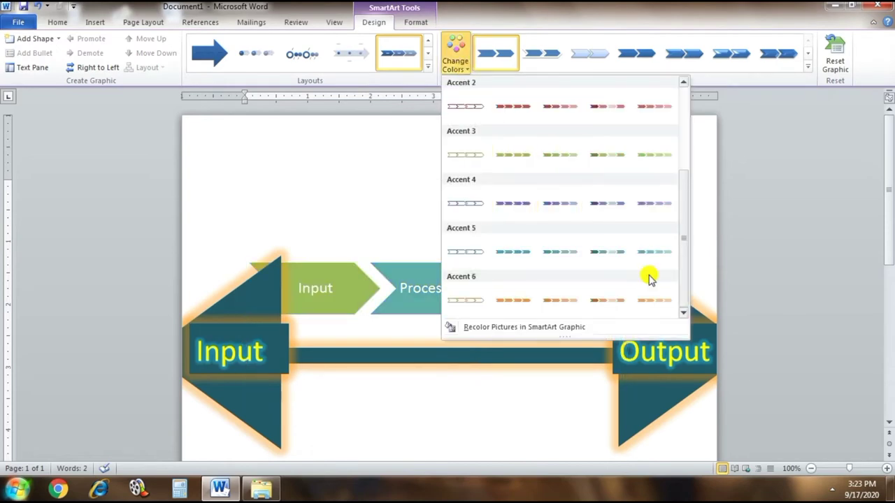
{"action": "left_click", "coordinate": [621, 250]}
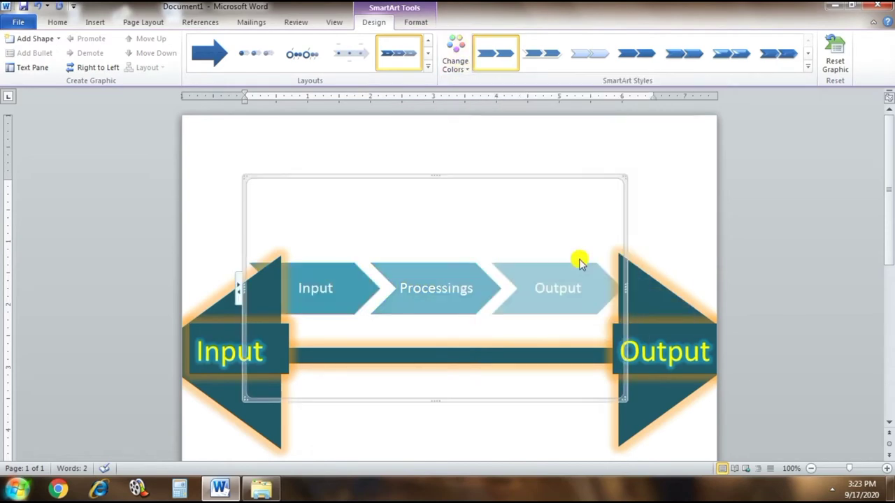
Add a fourth chevron labelled Result after the Output chevron using the Text Pane
{"action": "left_click", "coordinate": [29, 67]}
{"action": "left_click", "coordinate": [92, 217]}
{"action": "left_click", "coordinate": [93, 231]}
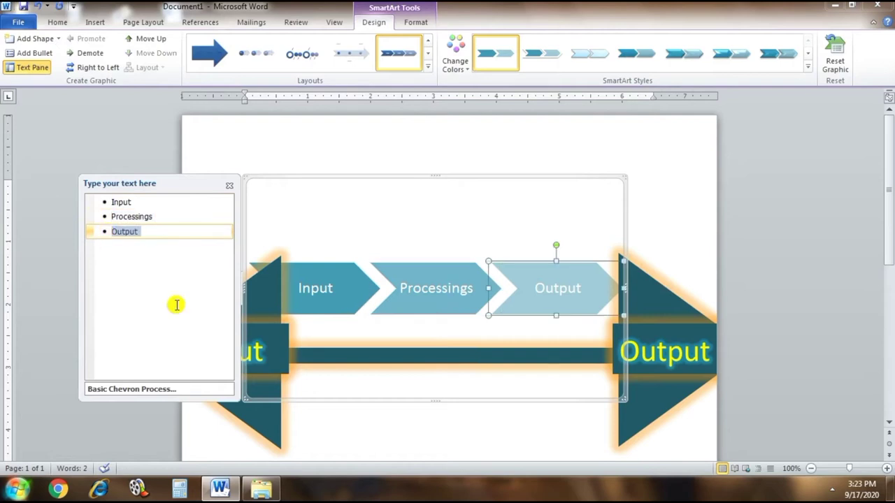
{"action": "left_click", "coordinate": [42, 40]}
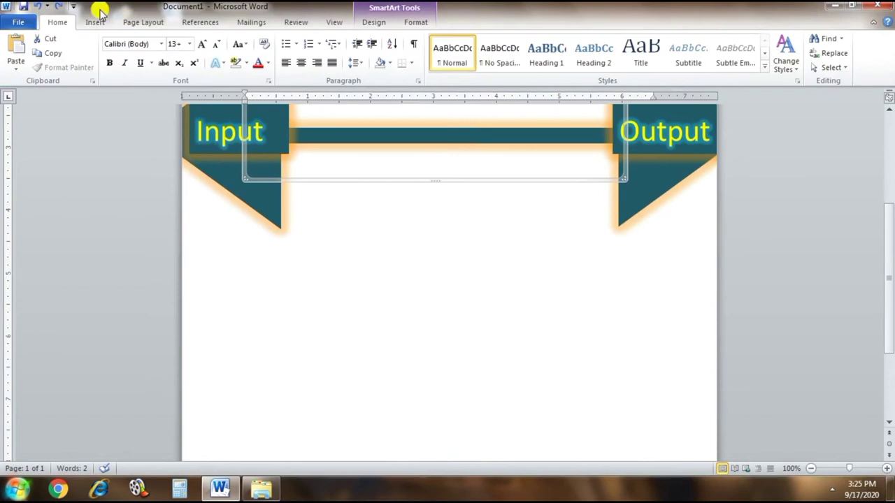
{"action": "left_click", "coordinate": [96, 22]}
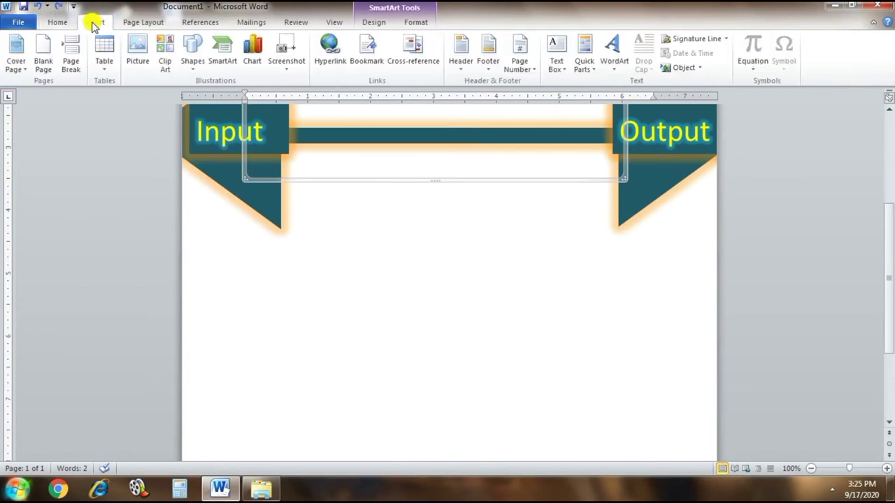
Insert a page break, then add a pie chart titled Sales with its Excel data sheet
{"action": "left_click", "coordinate": [70, 61]}
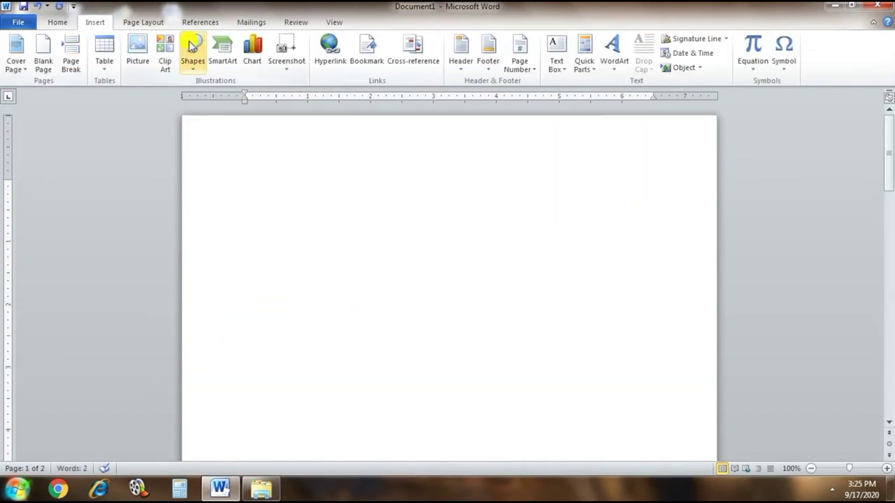
{"action": "left_click", "coordinate": [259, 63]}
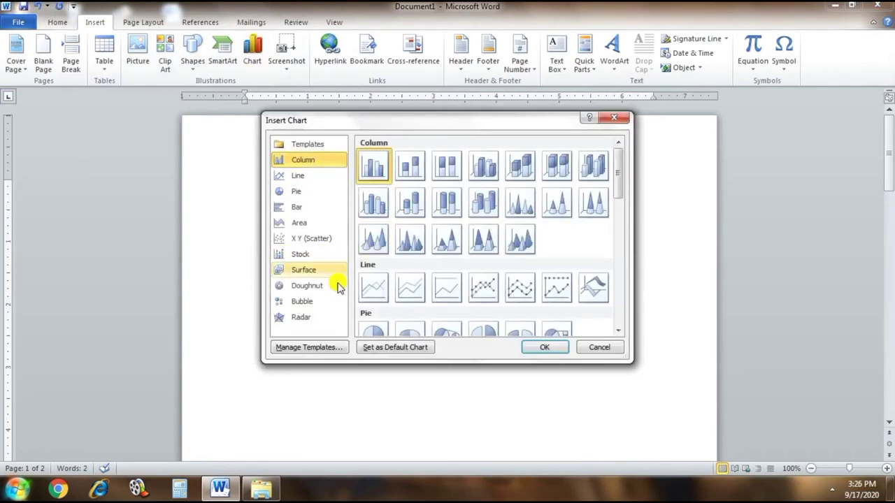
{"action": "left_click", "coordinate": [315, 198]}
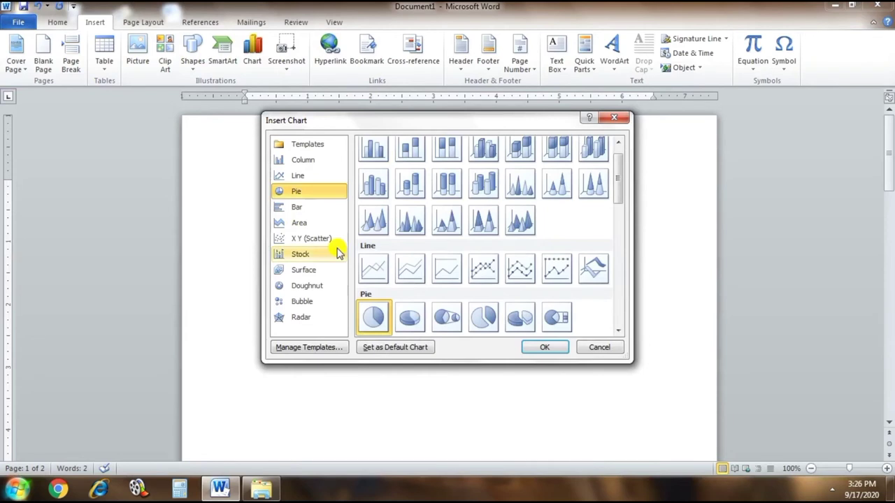
{"action": "left_click", "coordinate": [539, 348]}
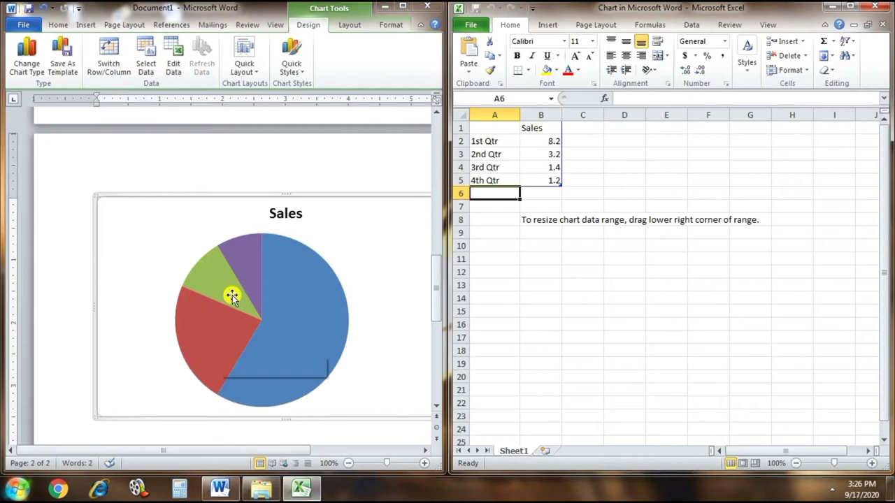
Rename the categories in A2:A5 to Food, Clothes, House Rent and Others
{"action": "left_click", "coordinate": [500, 142]}
{"action": "double_click", "coordinate": [501, 143]}
{"action": "type", "text": "Food"}
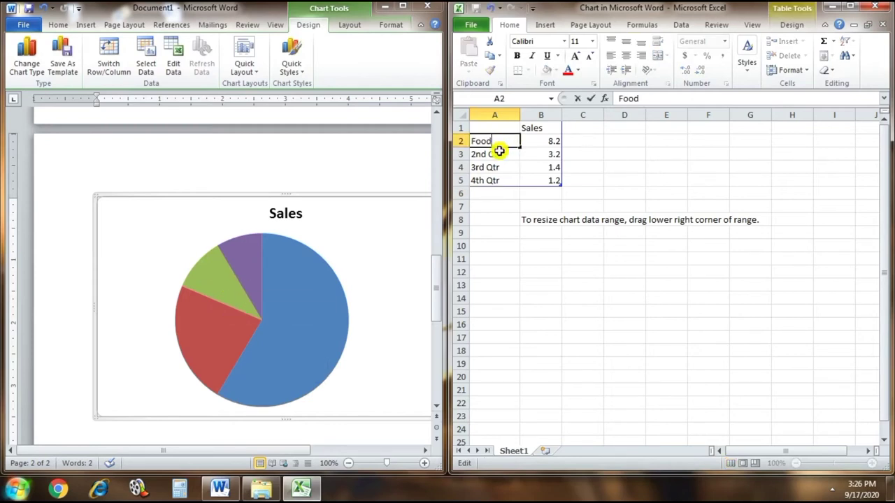
{"action": "left_click", "coordinate": [499, 151]}
{"action": "double_click", "coordinate": [499, 153]}
{"action": "type", "text": "Clothes"}
{"action": "double_click", "coordinate": [504, 167]}
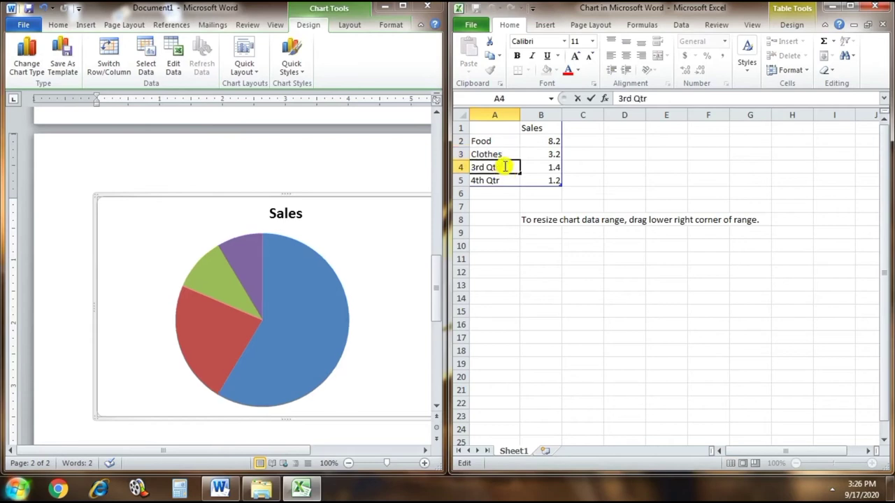
{"action": "type", "text": "House Rent"}
{"action": "key", "text": "Return"}
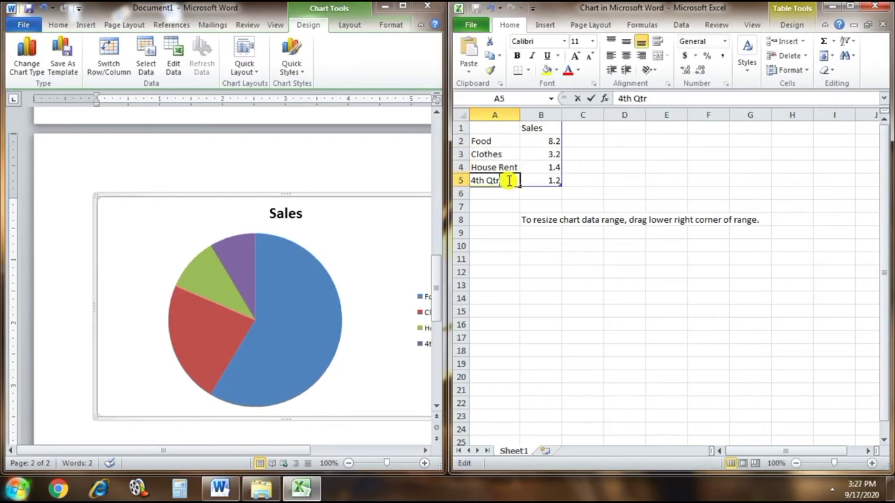
{"action": "double_click", "coordinate": [476, 180]}
{"action": "type", "text": "Others"}
{"action": "left_click", "coordinate": [553, 141]}
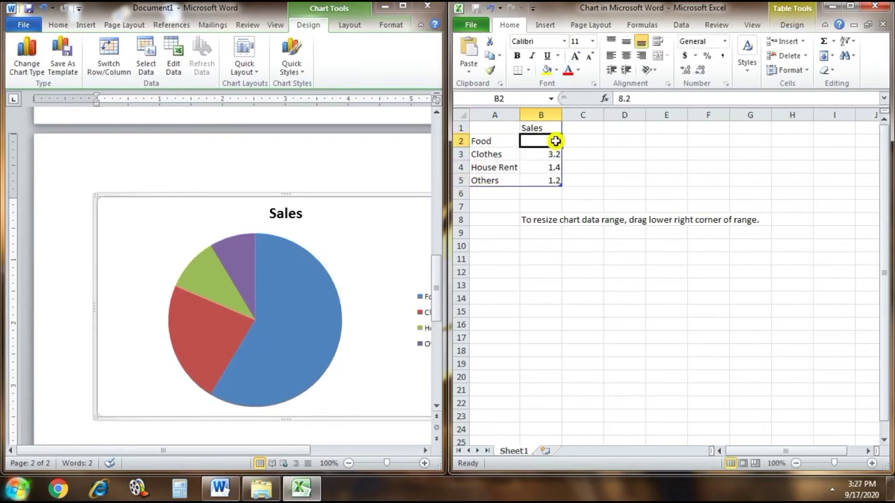
Enter the values 60%, 10%, 20% and 10% in cells B2:B5
{"action": "double_click", "coordinate": [539, 141]}
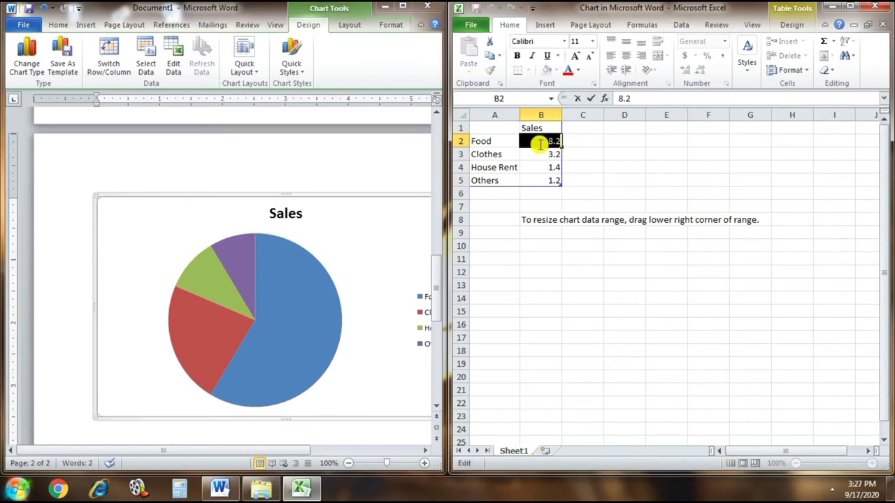
{"action": "type", "text": "7"}
{"action": "type", "text": "%"}
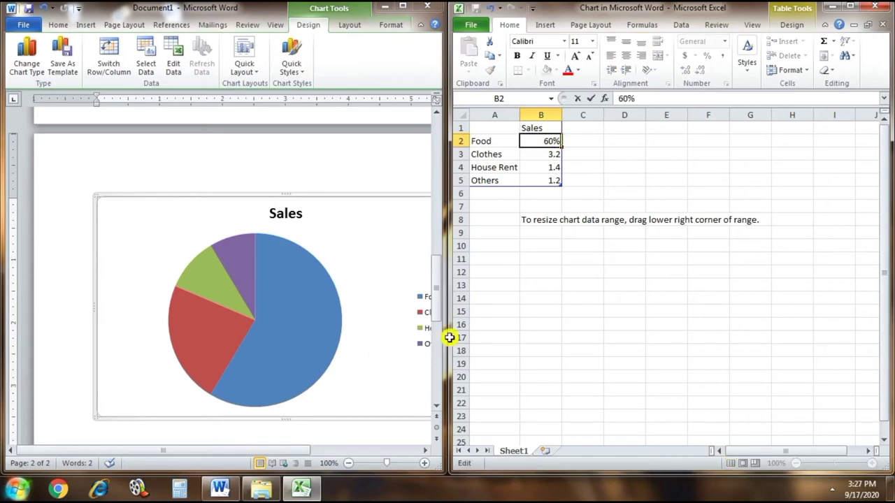
{"action": "left_click", "coordinate": [557, 154]}
{"action": "type", "text": "10%"}
{"action": "double_click", "coordinate": [554, 168]}
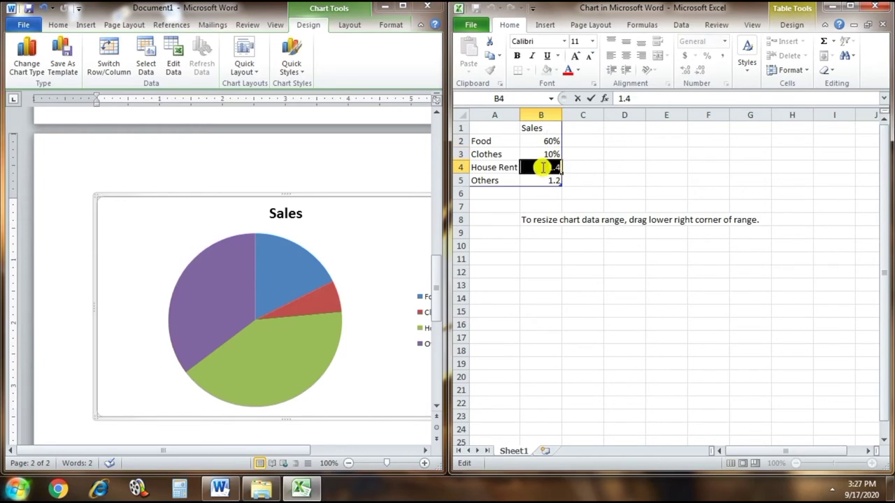
{"action": "type", "text": "20%"}
{"action": "left_click", "coordinate": [553, 180]}
{"action": "double_click", "coordinate": [539, 181]}
{"action": "type", "text": "10"}
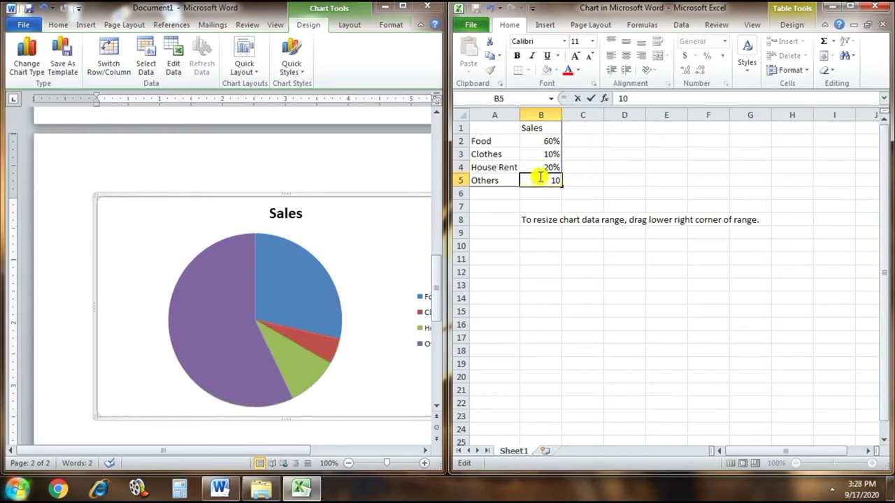
{"action": "type", "text": "%"}
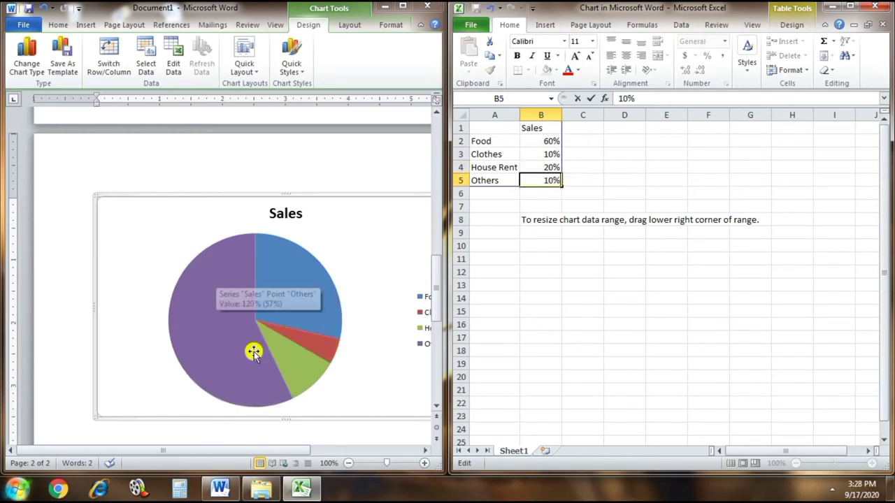
{"action": "left_click", "coordinate": [335, 451]}
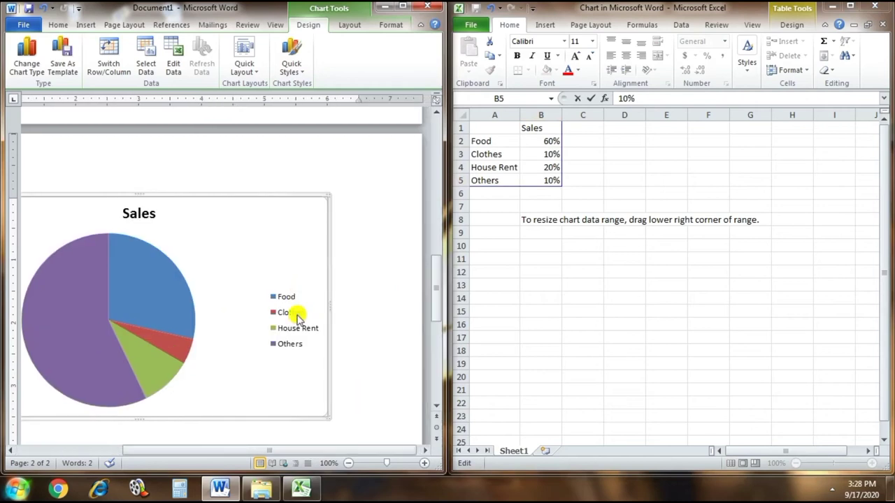
Reopen the chart data via Edit Data and commit the last value so Food becomes the largest slice
{"action": "left_click", "coordinate": [881, 8]}
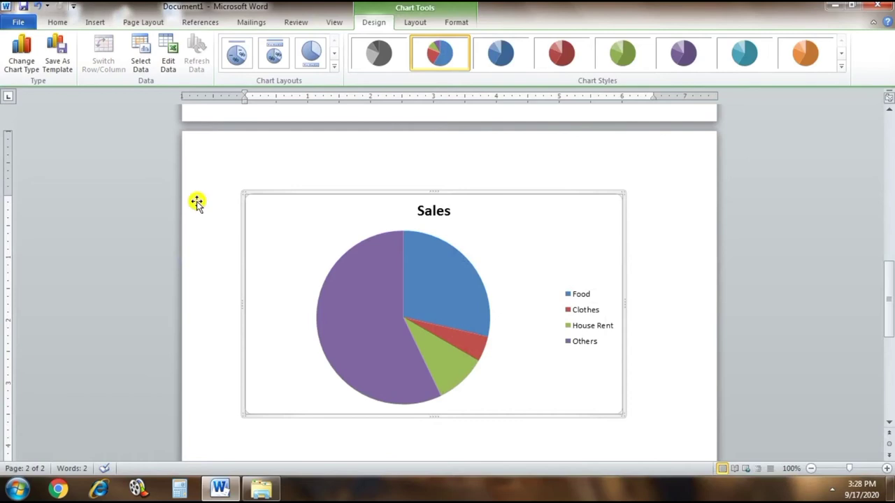
{"action": "left_click", "coordinate": [169, 62]}
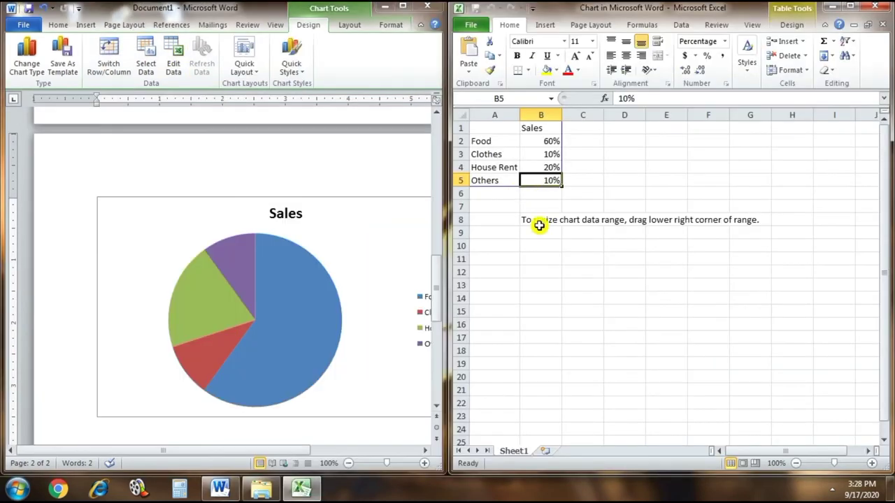
{"action": "key", "text": "Return"}
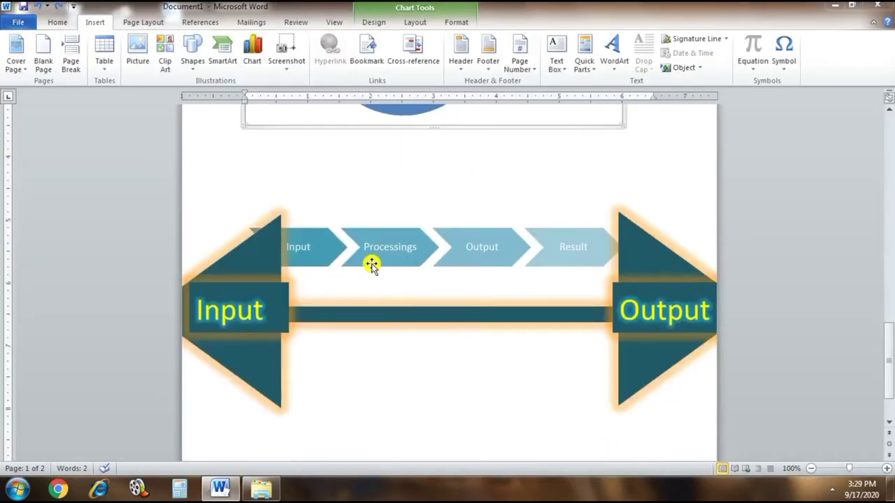
{"action": "scroll", "coordinate": [370, 273], "scroll_direction": "up", "scroll_amount": 5}
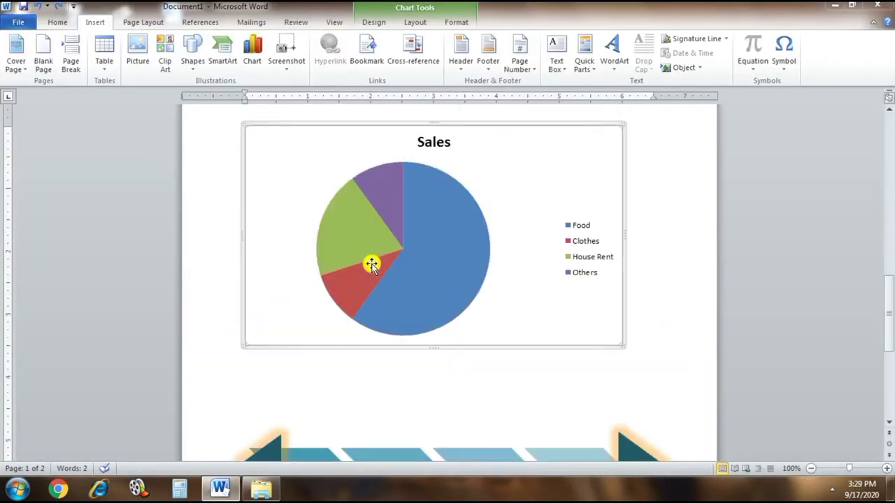
{"action": "scroll", "coordinate": [373, 262], "scroll_direction": "up", "scroll_amount": 5}
{"action": "scroll", "coordinate": [373, 263], "scroll_direction": "up", "scroll_amount": 5}
Insert a Screen Clipping of the crown wallpaper region at the top of page 1
{"action": "scroll", "coordinate": [372, 260], "scroll_direction": "up", "scroll_amount": 5}
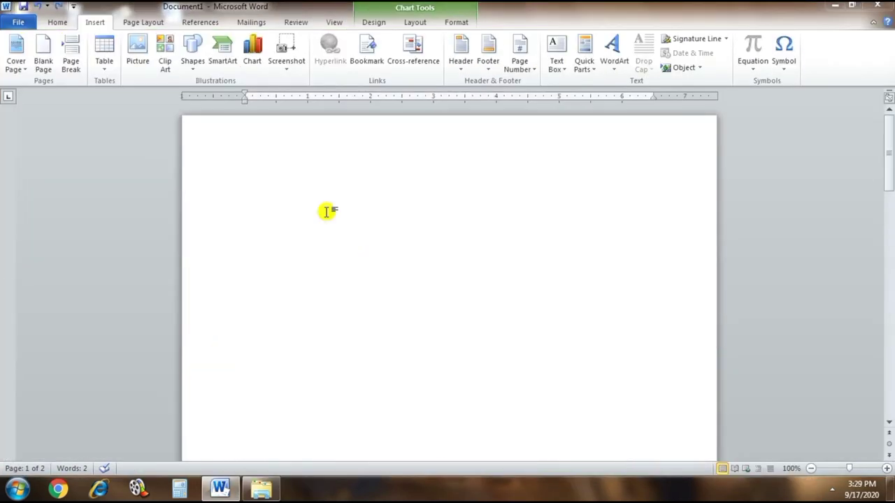
{"action": "left_click", "coordinate": [318, 206]}
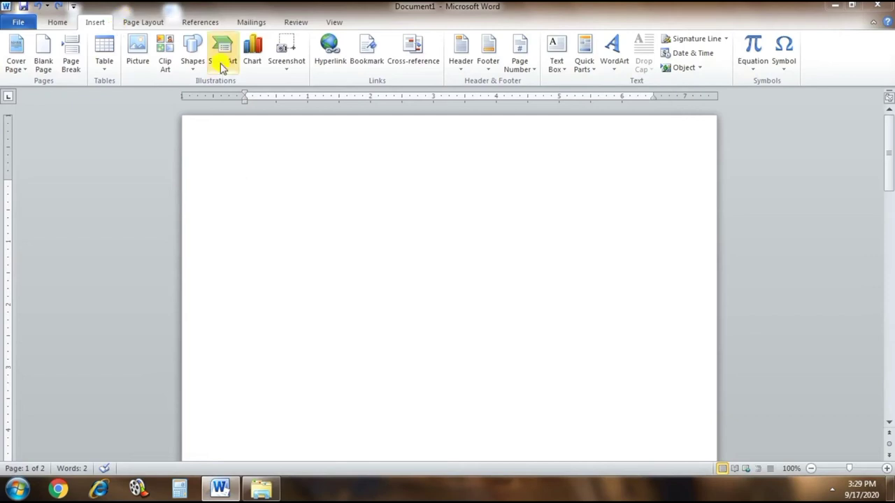
{"action": "left_click", "coordinate": [300, 67]}
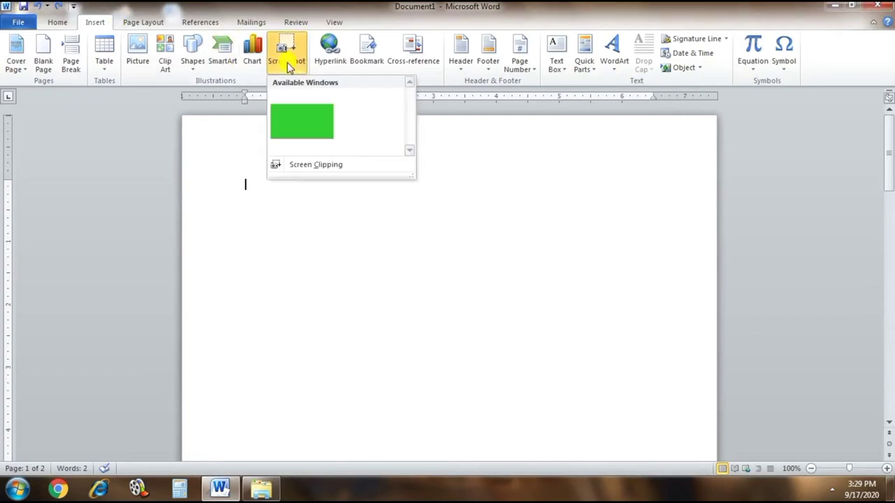
{"action": "left_click", "coordinate": [323, 168]}
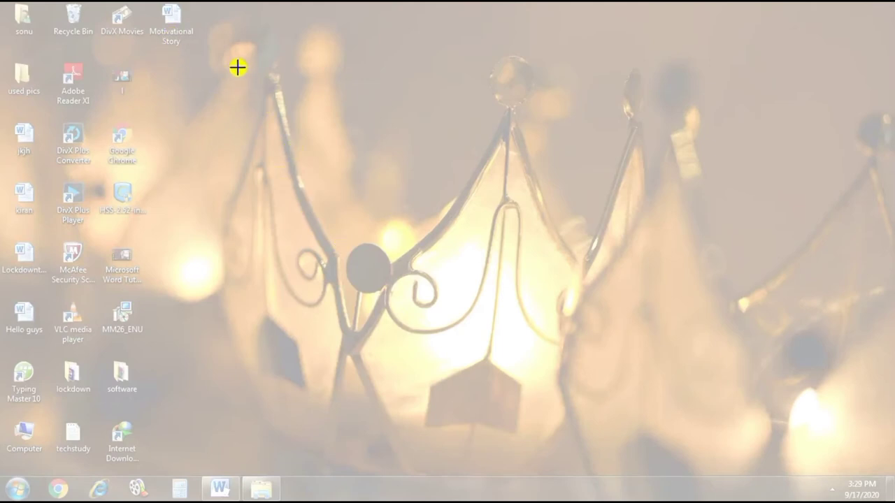
{"action": "left_click_drag", "start_coordinate": [268, 65], "coordinate": [837, 401]}
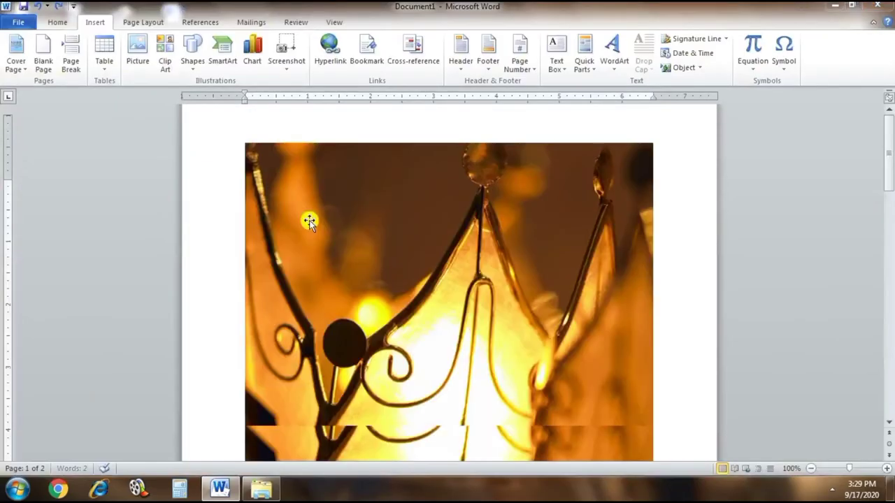
{"action": "scroll", "coordinate": [519, 214], "scroll_direction": "down", "scroll_amount": 5}
{"action": "scroll", "coordinate": [520, 209], "scroll_direction": "down", "scroll_amount": 6}
{"action": "scroll", "coordinate": [517, 186], "scroll_direction": "down", "scroll_amount": 7}
{"action": "scroll", "coordinate": [491, 177], "scroll_direction": "up", "scroll_amount": 15}
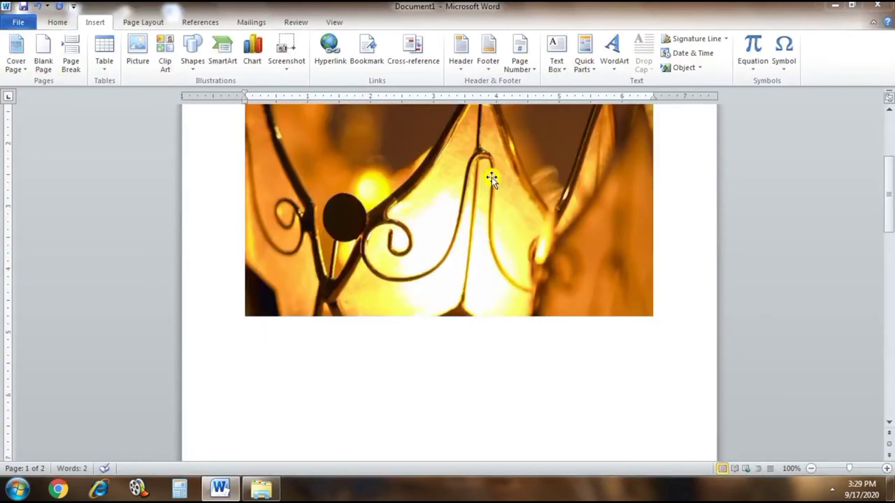
{"action": "scroll", "coordinate": [491, 177], "scroll_direction": "up", "scroll_amount": 3}
{"action": "scroll", "coordinate": [440, 256], "scroll_direction": "down", "scroll_amount": 1}
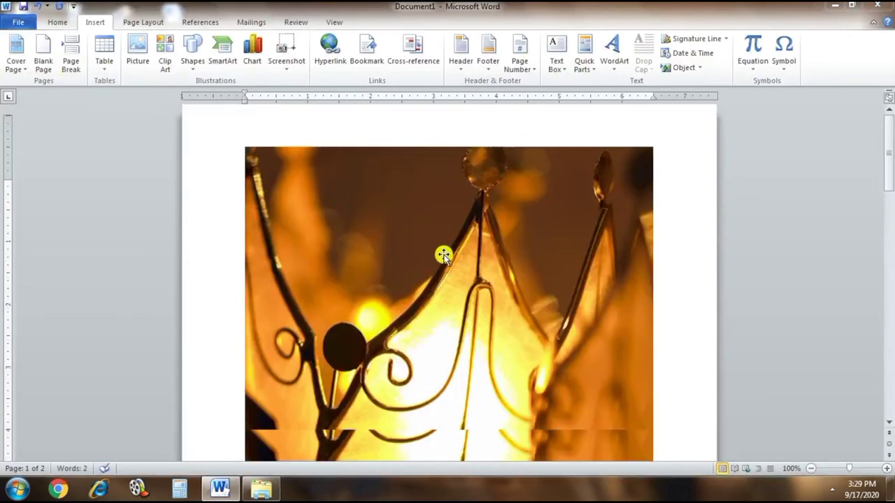
{"action": "scroll", "coordinate": [444, 255], "scroll_direction": "down", "scroll_amount": 4}
{"action": "left_click", "coordinate": [448, 248]}
{"action": "scroll", "coordinate": [448, 248], "scroll_direction": "up", "scroll_amount": 1}
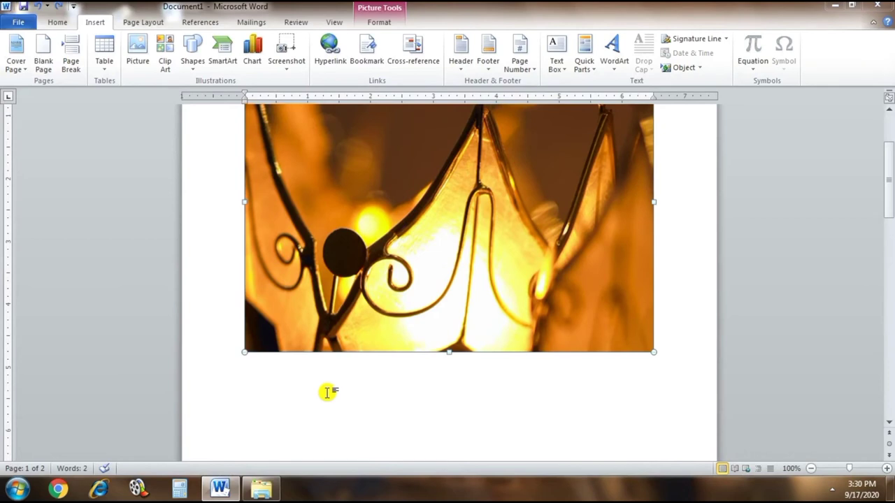
{"action": "left_click", "coordinate": [327, 392]}
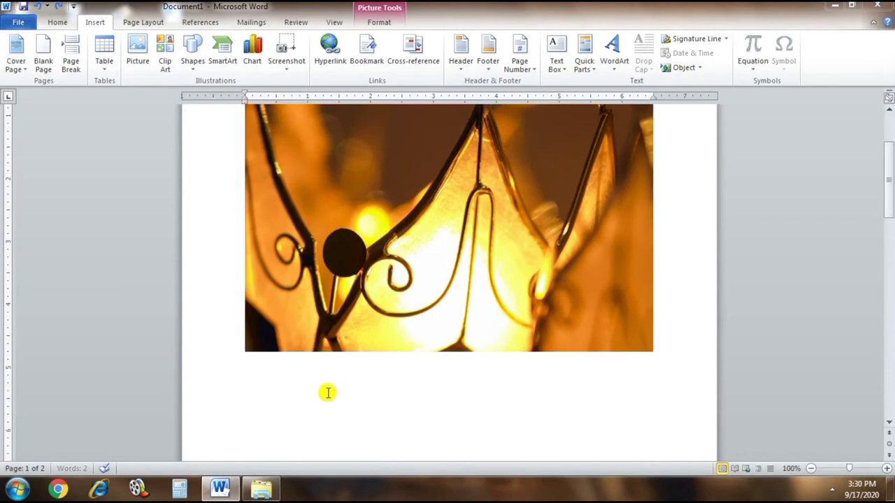
{"action": "left_click", "coordinate": [322, 58]}
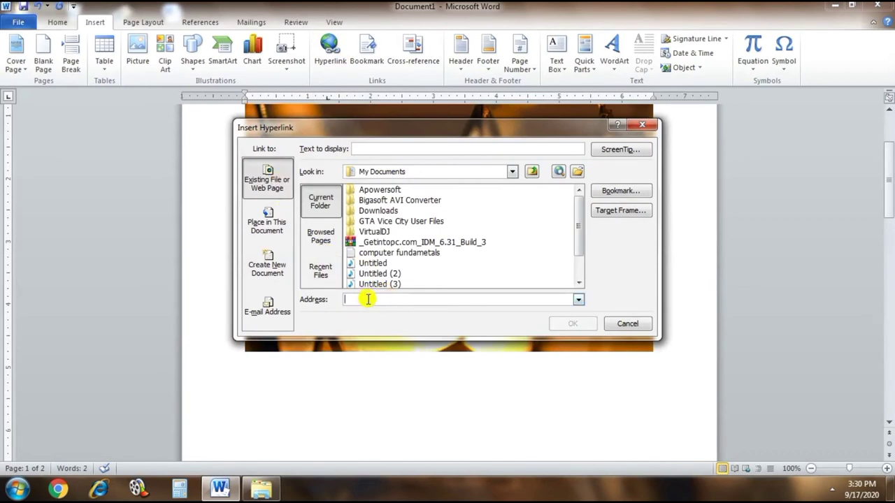
{"action": "type", "text": "www"}
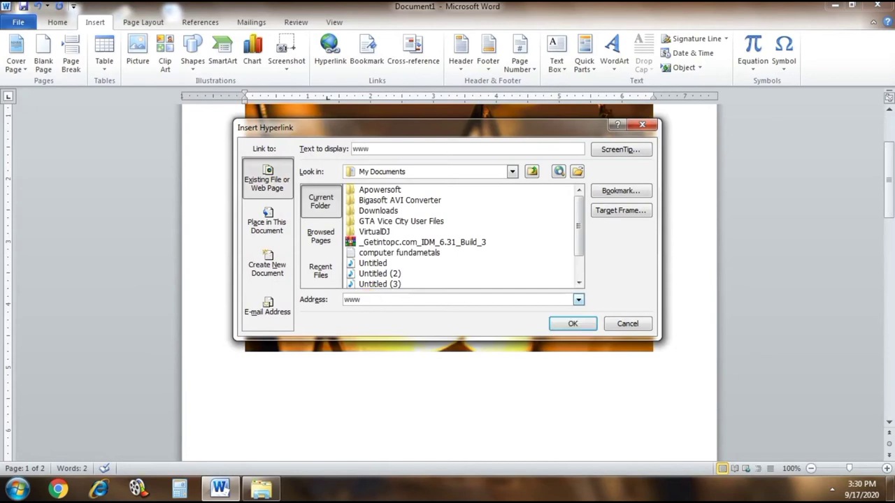
{"action": "type", "text": ".microsoft.com"}
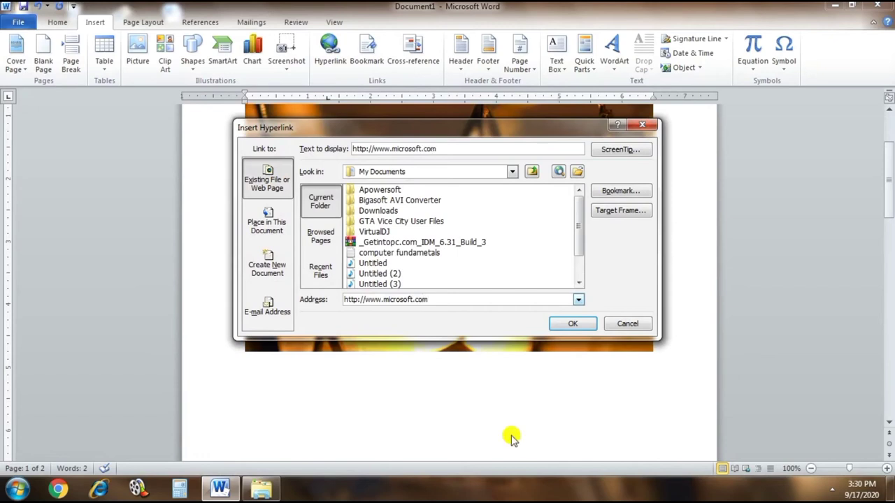
{"action": "left_click", "coordinate": [573, 322]}
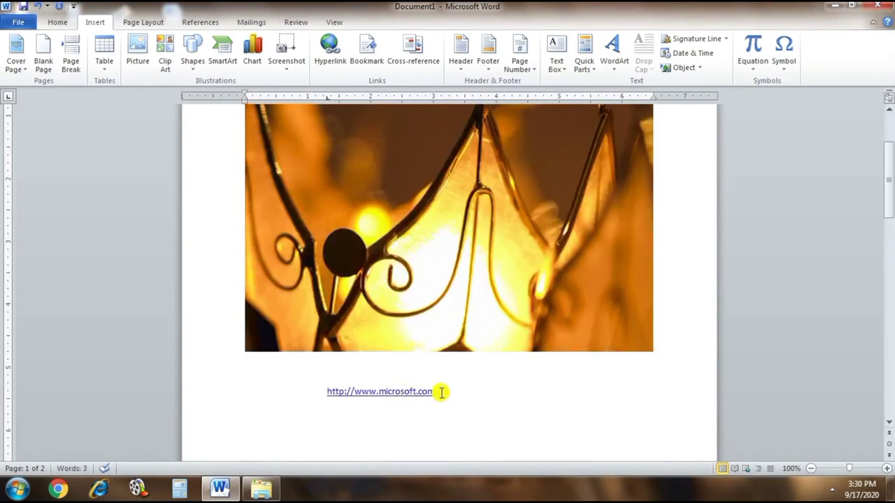
Insert a hyperlink to the Untitled.wma file in Documents
{"action": "key", "text": "ctrl+k"}
{"action": "left_click", "coordinate": [372, 263]}
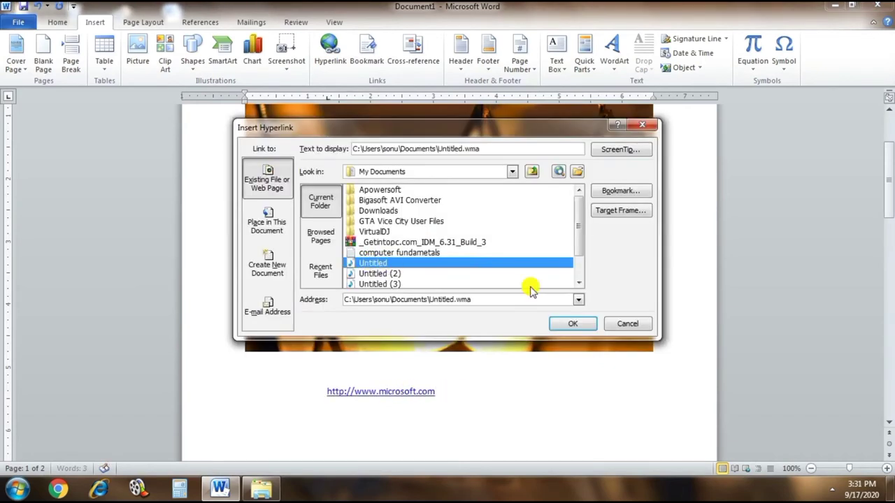
{"action": "left_click", "coordinate": [573, 324]}
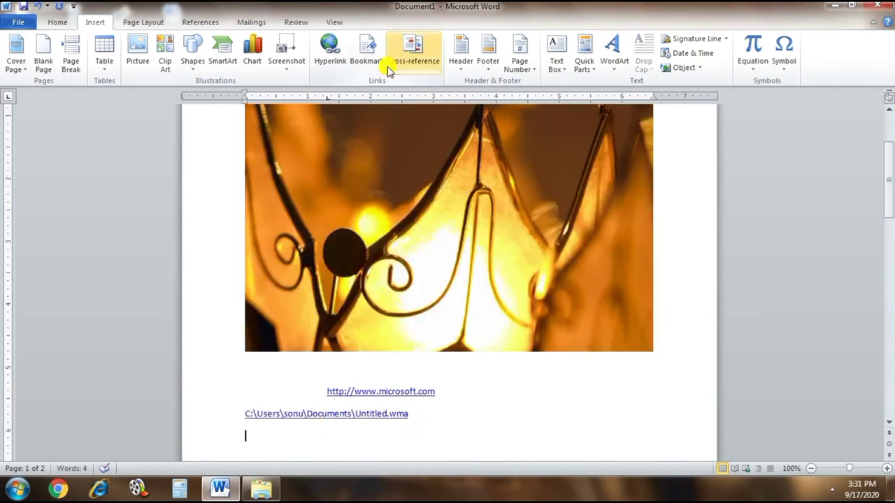
Insert a hyperlink to Hello guys.docx on the Desktop
{"action": "left_click", "coordinate": [338, 63]}
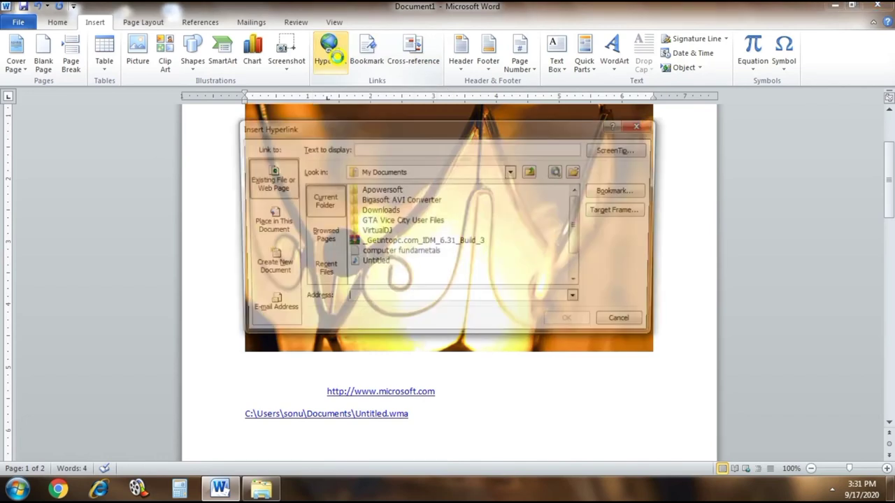
{"action": "left_click", "coordinate": [392, 231]}
{"action": "left_click", "coordinate": [512, 171]}
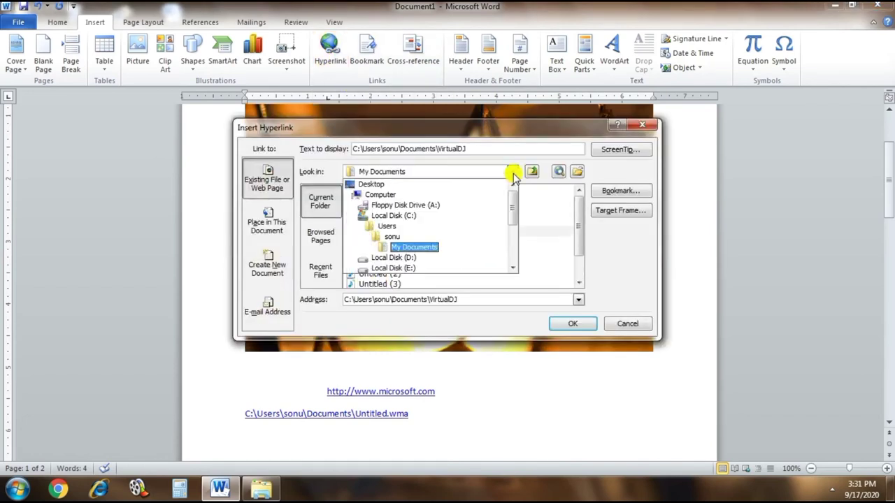
{"action": "left_click", "coordinate": [366, 184]}
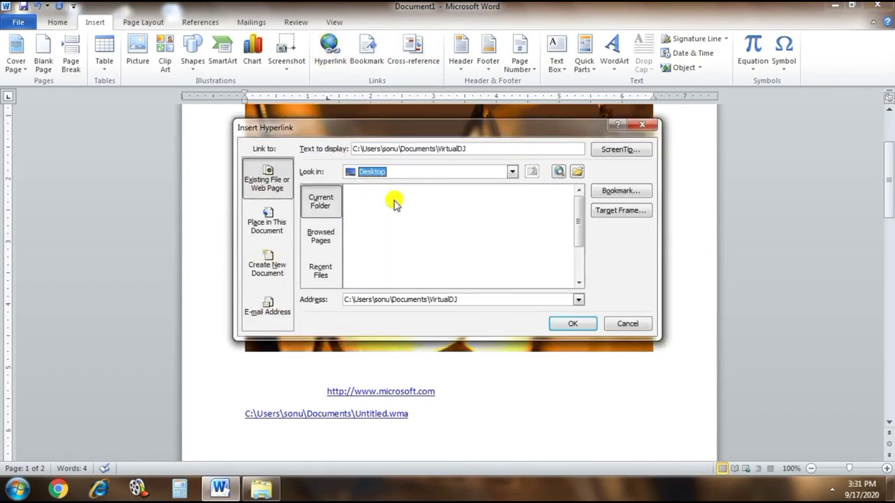
{"action": "left_click", "coordinate": [380, 287]}
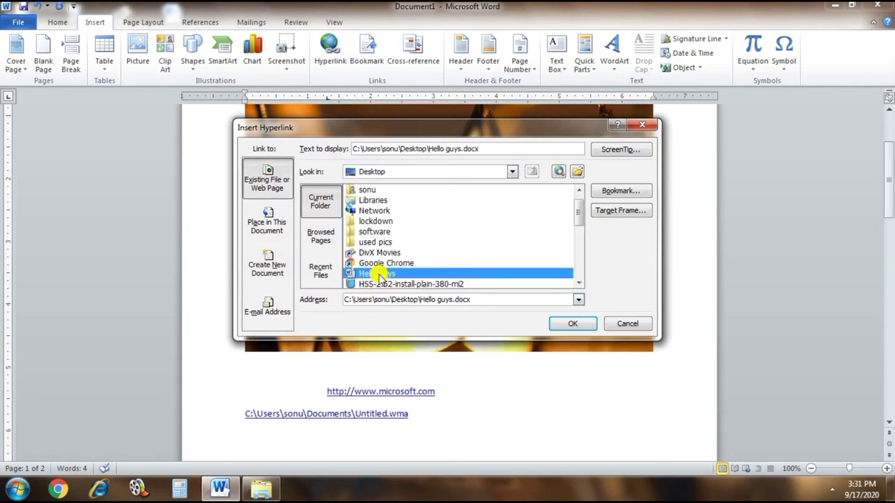
{"action": "left_click", "coordinate": [577, 326]}
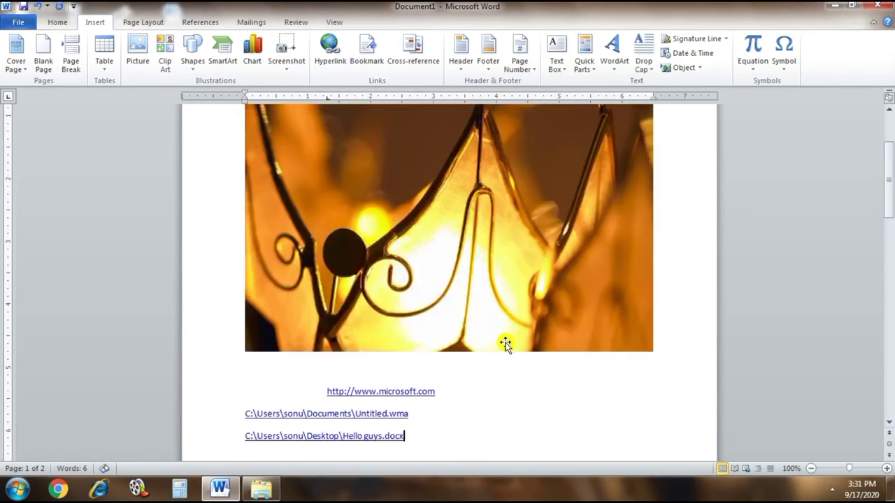
Type the word Computer and save it as a bookmark named Computer
{"action": "scroll", "coordinate": [345, 387], "scroll_direction": "down", "scroll_amount": 2}
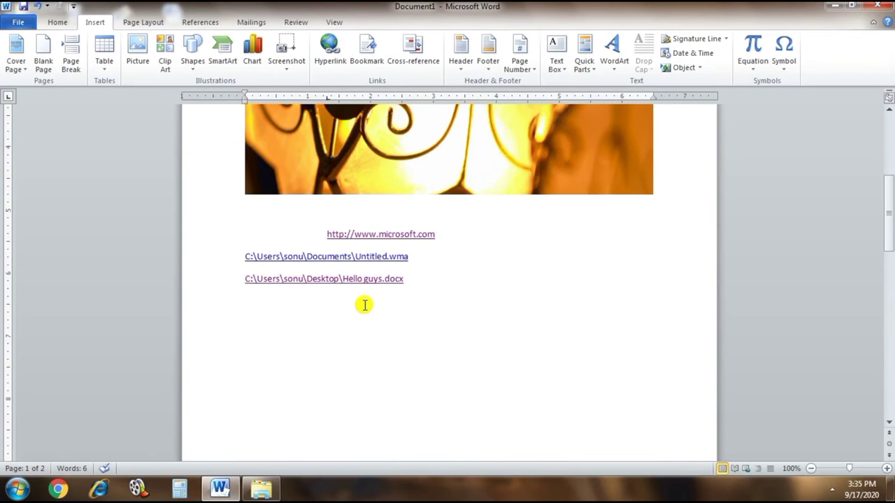
{"action": "type", "text": "Computer"}
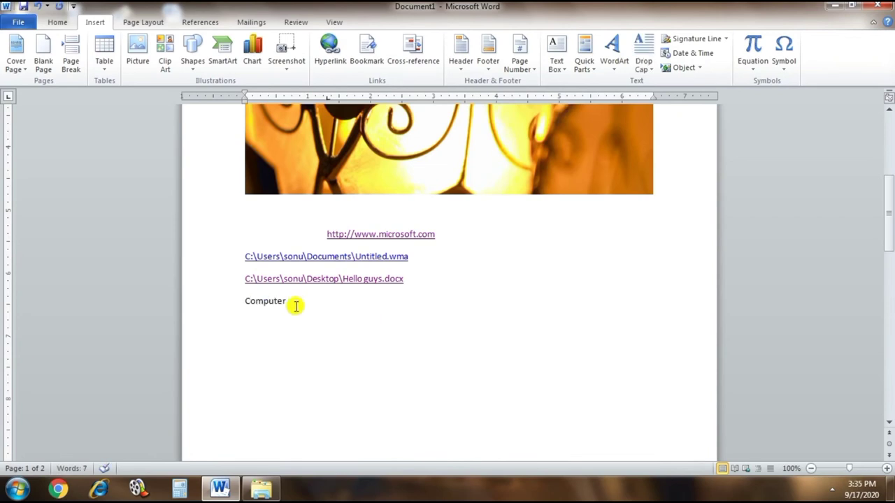
{"action": "left_click_drag", "start_coordinate": [296, 303], "coordinate": [232, 302]}
{"action": "left_click", "coordinate": [366, 52]}
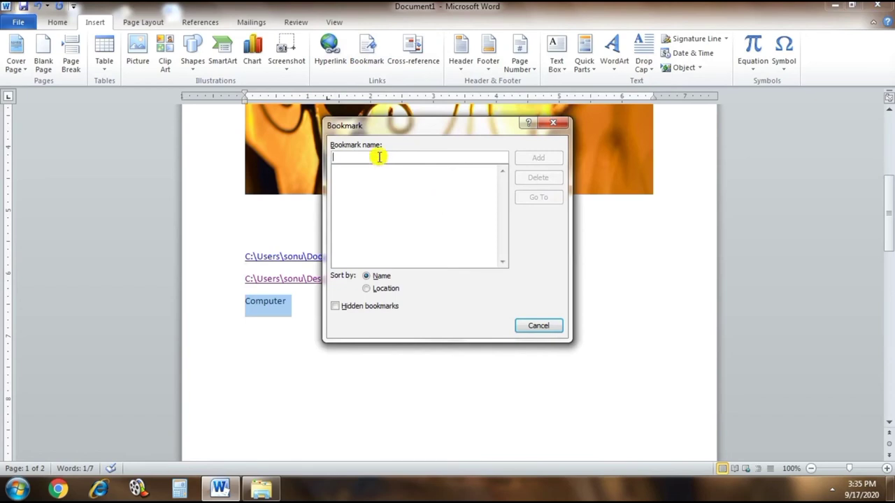
{"action": "type", "text": "Computer"}
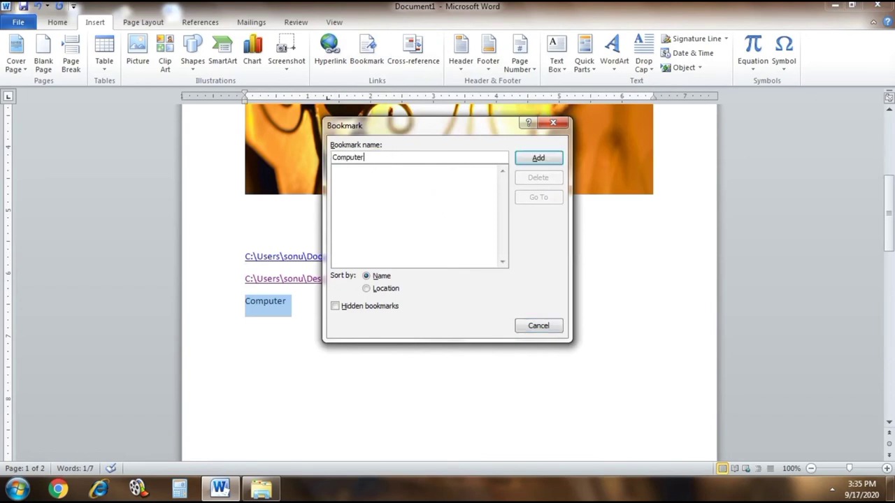
{"action": "left_click", "coordinate": [531, 158]}
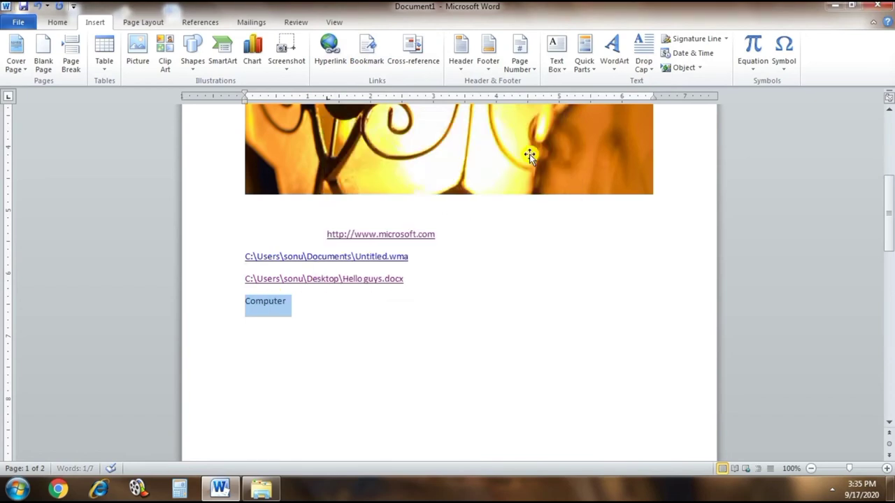
Jump to the Computer bookmark from the Bookmark dialog
{"action": "left_click", "coordinate": [299, 308]}
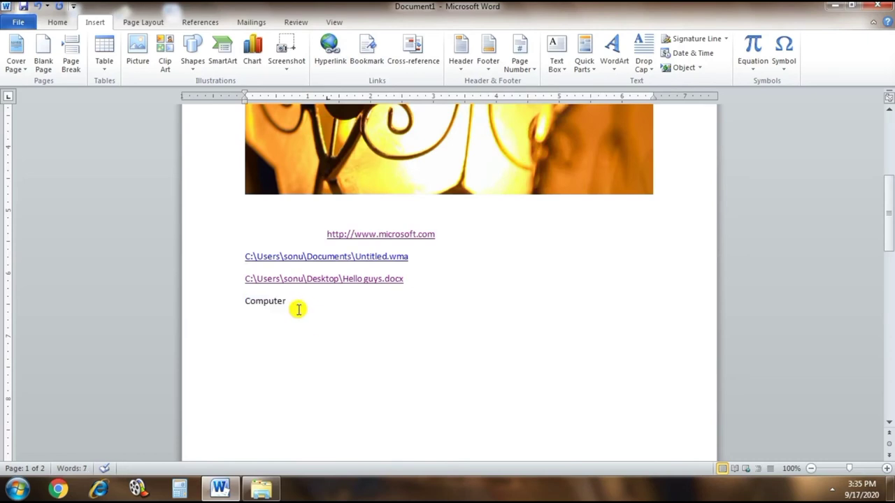
{"action": "double_click", "coordinate": [275, 306]}
{"action": "left_click", "coordinate": [274, 306]}
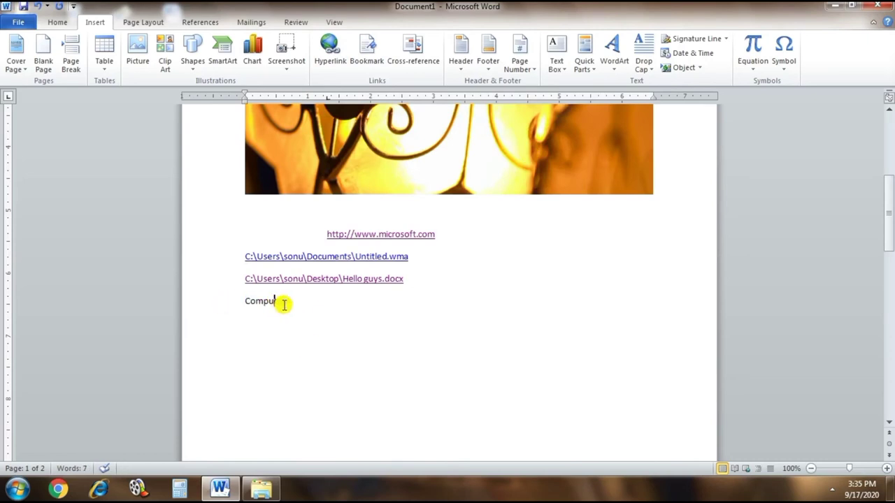
{"action": "left_click", "coordinate": [366, 49]}
{"action": "left_click", "coordinate": [531, 196]}
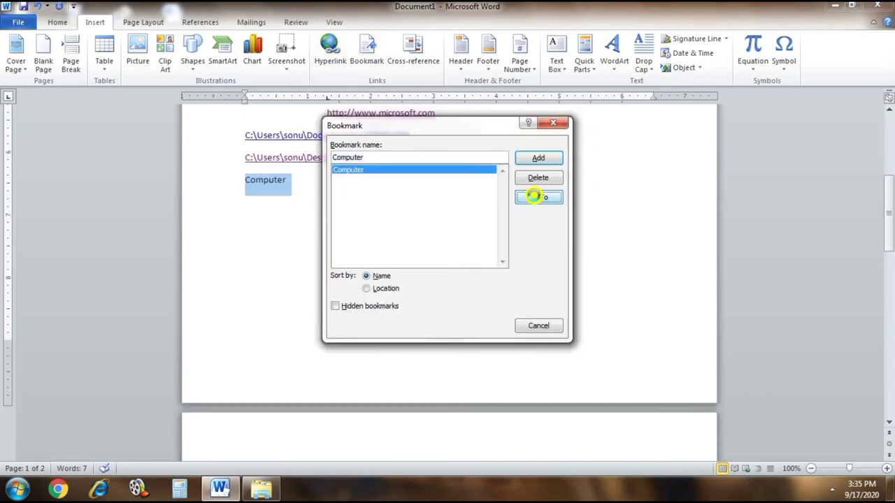
{"action": "left_click", "coordinate": [550, 327]}
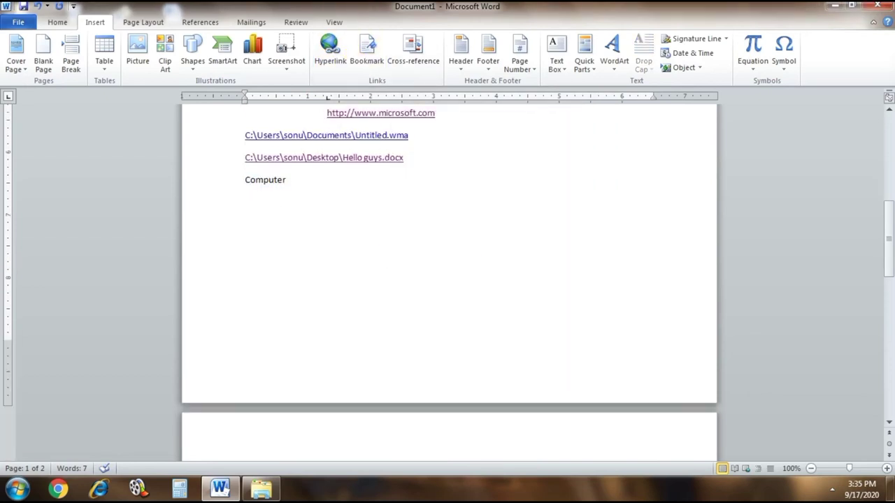
Type the word Laptop and save it as a bookmark named Laptop
{"action": "type", "text": "Laptop"}
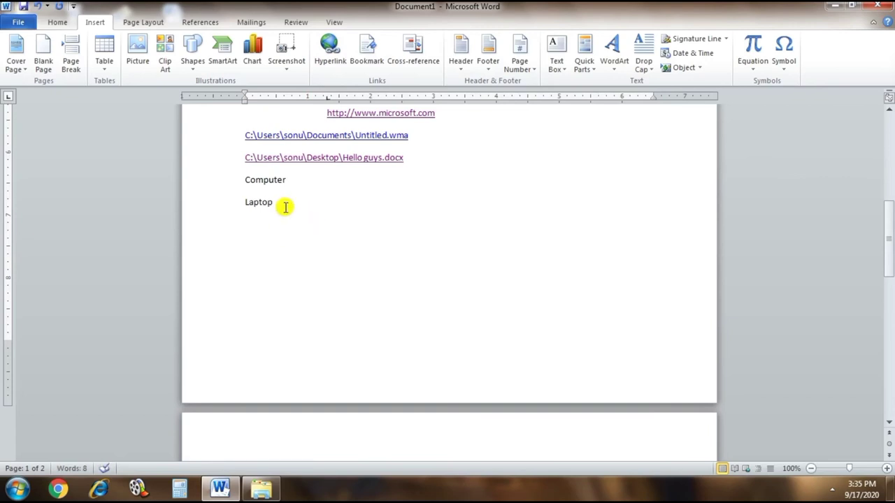
{"action": "left_click_drag", "start_coordinate": [275, 205], "coordinate": [217, 207]}
{"action": "left_click", "coordinate": [366, 47]}
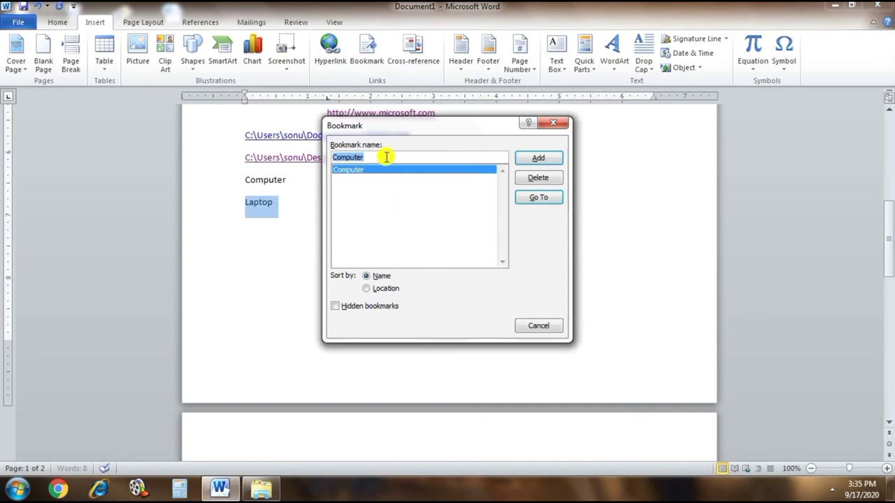
{"action": "type", "text": "Laptop"}
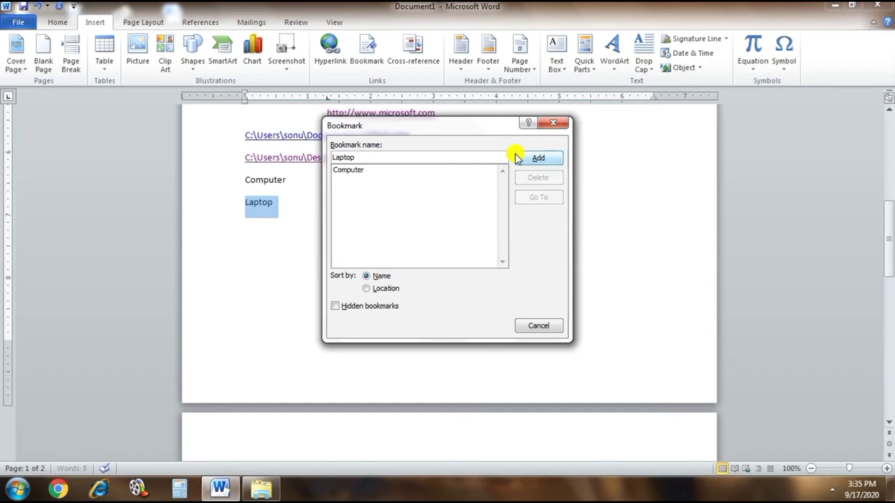
{"action": "left_click", "coordinate": [536, 158]}
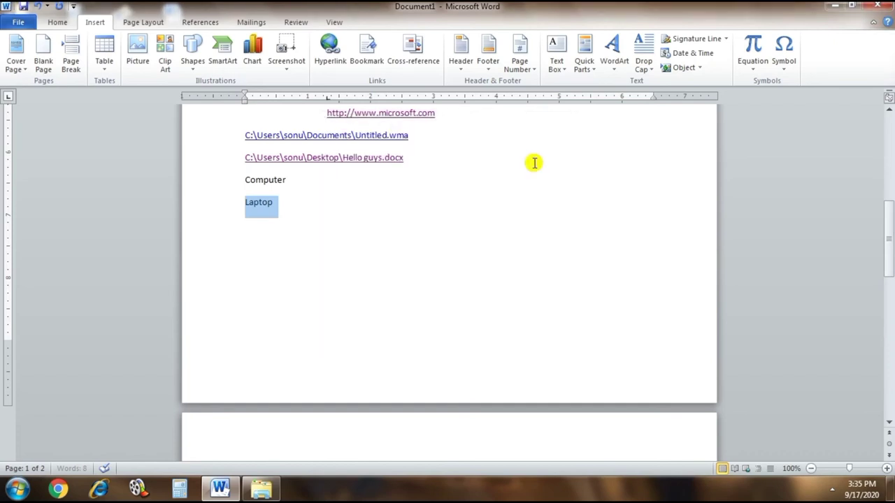
Select the Laptop bookmark and go to it in the text
{"action": "left_click", "coordinate": [256, 221]}
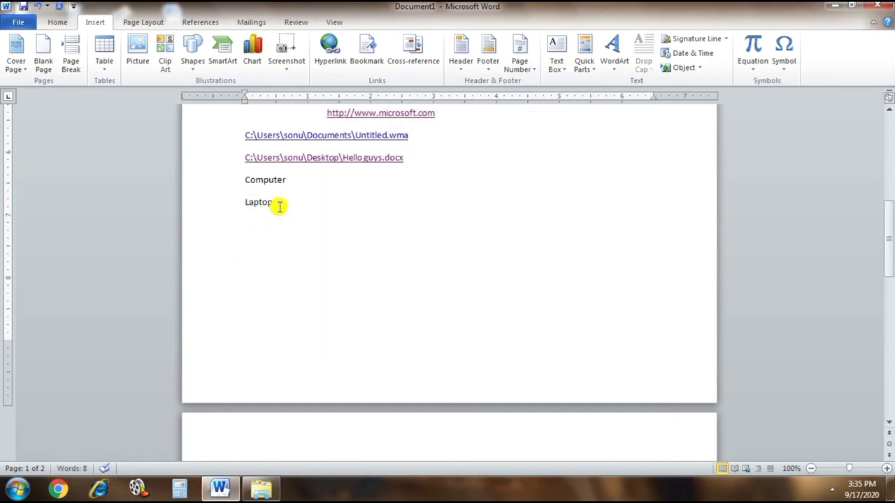
{"action": "left_click_drag", "start_coordinate": [279, 204], "coordinate": [236, 190]}
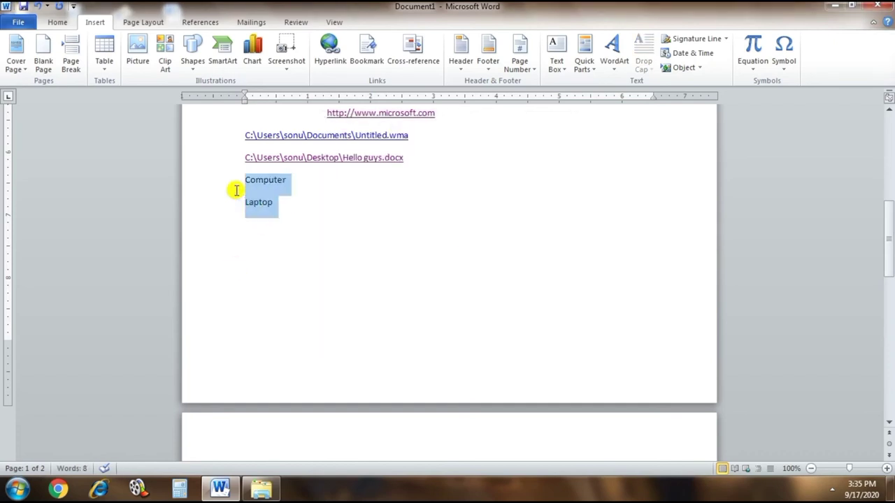
{"action": "left_click", "coordinate": [375, 49]}
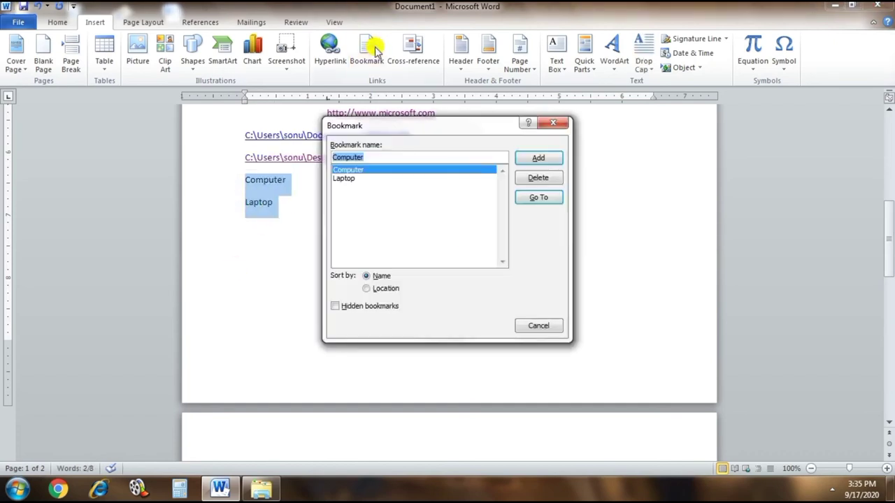
{"action": "left_click", "coordinate": [341, 179]}
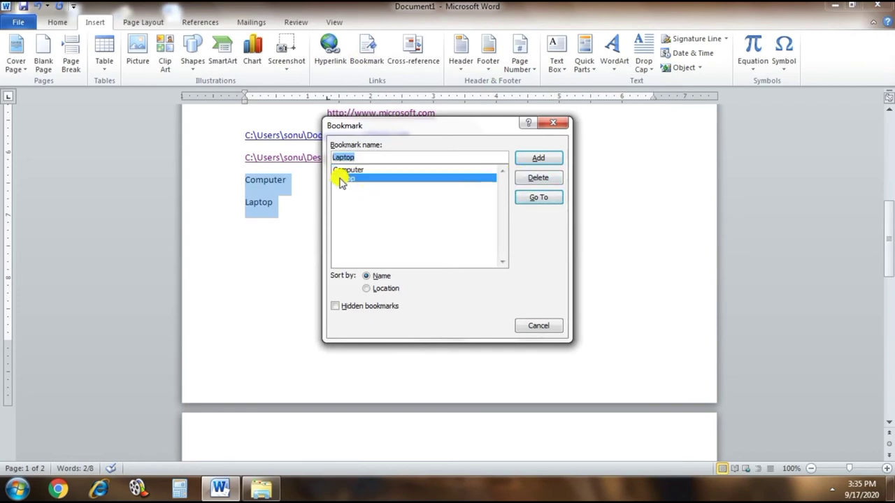
{"action": "left_click", "coordinate": [539, 199]}
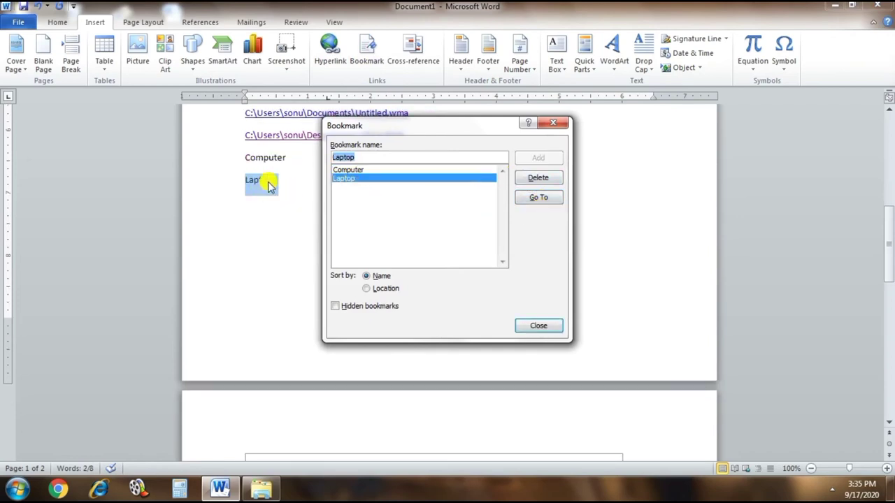
{"action": "left_click", "coordinate": [563, 327]}
Generate sample paragraphs with the =rand() formula
{"action": "scroll", "coordinate": [323, 263], "scroll_direction": "down", "scroll_amount": 2}
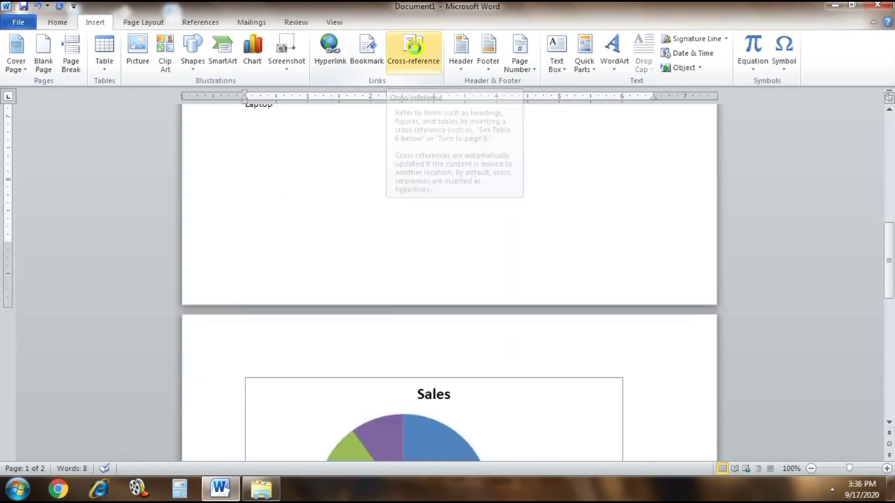
{"action": "left_click", "coordinate": [413, 46]}
{"action": "key", "text": "Escape"}
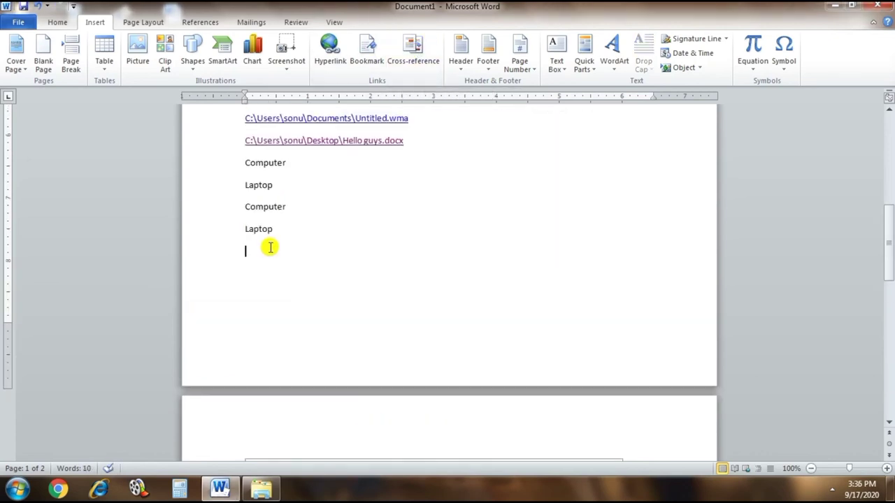
{"action": "type", "text": "=rand("}
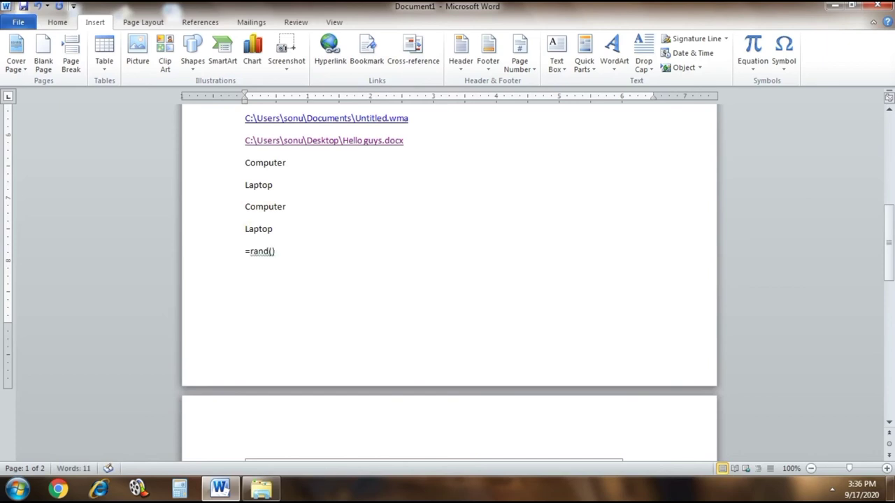
{"action": "key", "text": "Return"}
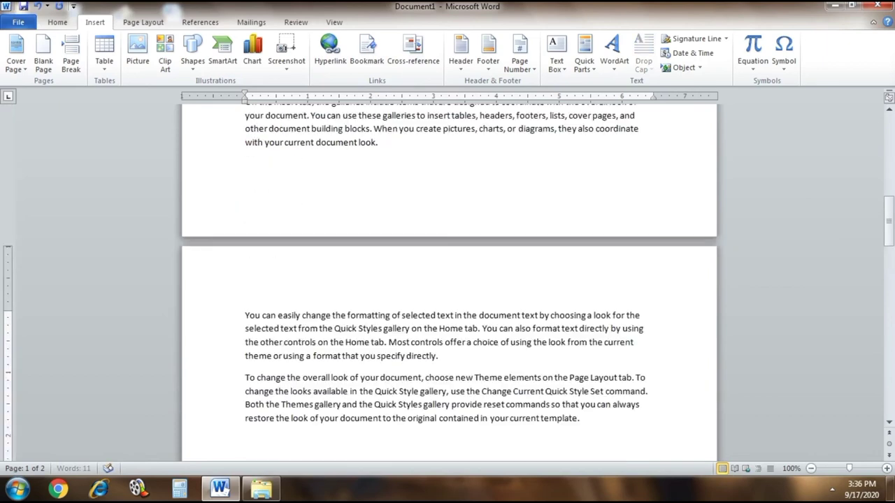
{"action": "scroll", "coordinate": [369, 391], "scroll_direction": "up", "scroll_amount": 1}
{"action": "scroll", "coordinate": [368, 310], "scroll_direction": "up", "scroll_amount": 5}
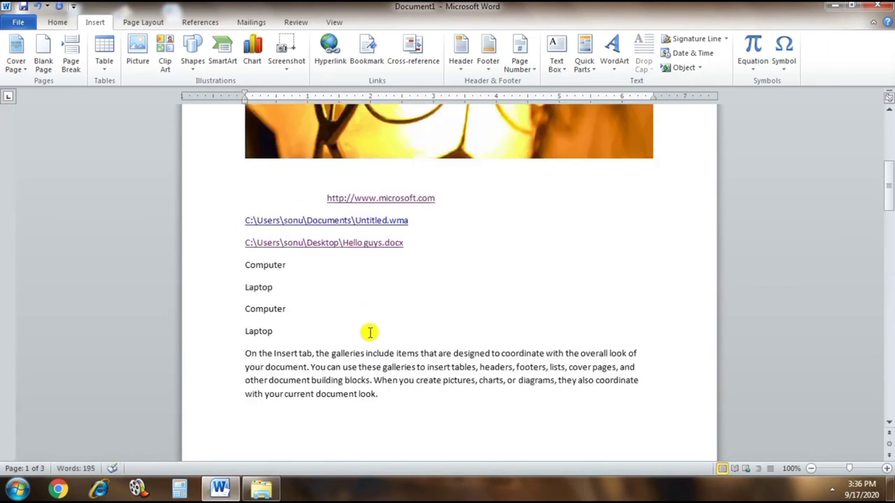
{"action": "scroll", "coordinate": [369, 334], "scroll_direction": "down", "scroll_amount": 1}
{"action": "scroll", "coordinate": [428, 307], "scroll_direction": "down", "scroll_amount": 1}
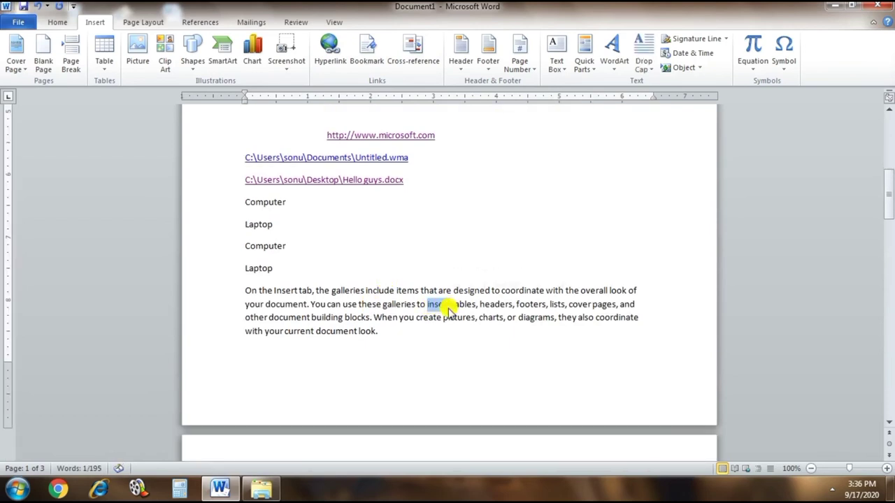
Replace the selected word with a cross-reference to the Computer bookmark
{"action": "left_click", "coordinate": [417, 63]}
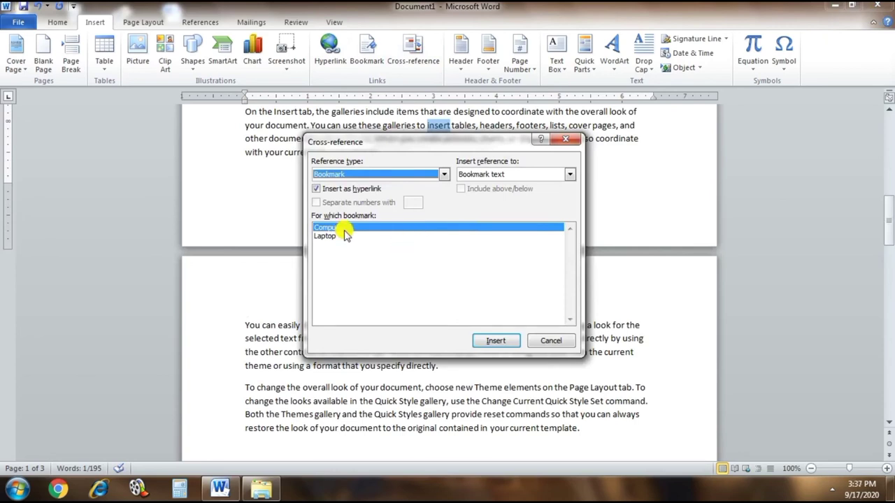
{"action": "left_click", "coordinate": [496, 340]}
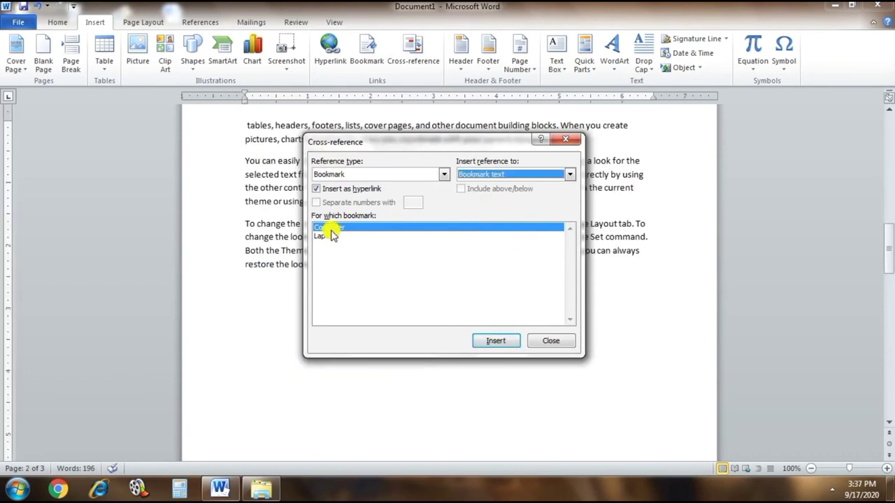
{"action": "left_click", "coordinate": [560, 342]}
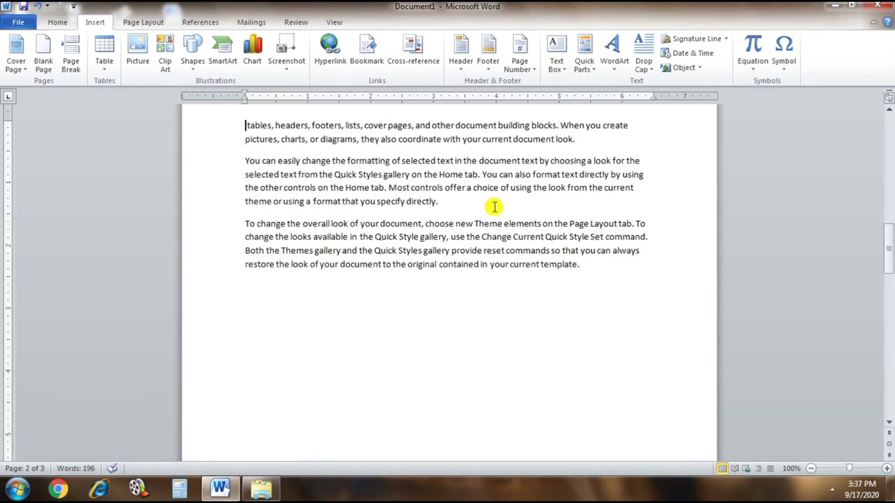
{"action": "scroll", "coordinate": [494, 206], "scroll_direction": "up", "scroll_amount": 1}
{"action": "scroll", "coordinate": [498, 217], "scroll_direction": "up", "scroll_amount": 6}
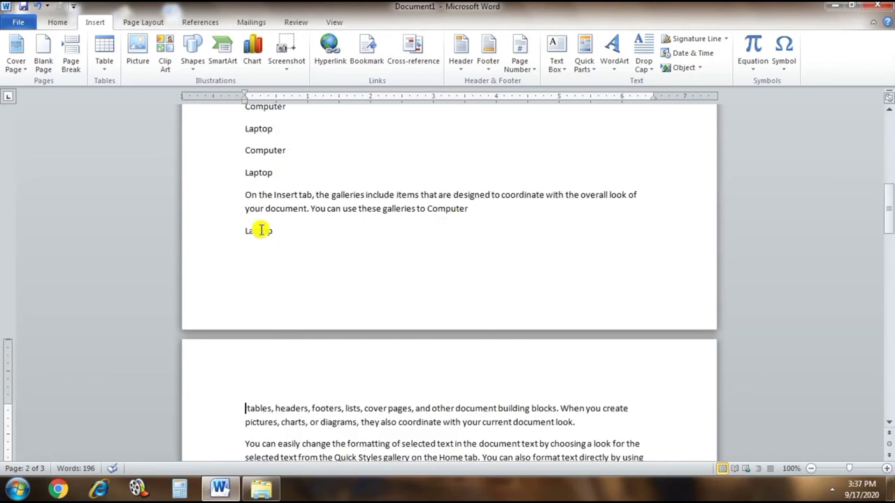
{"action": "left_click_drag", "start_coordinate": [426, 208], "coordinate": [470, 211]}
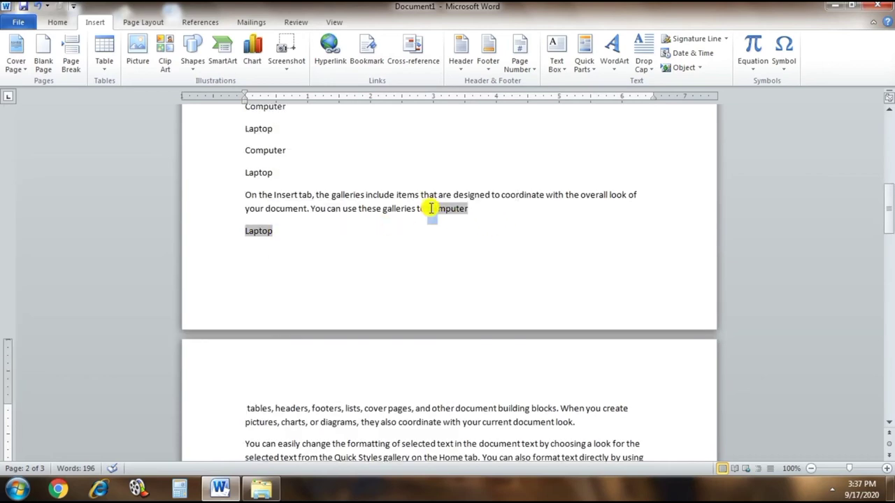
After Laptop, insert the Company Address property field and type the company's address
{"action": "left_click", "coordinate": [271, 231]}
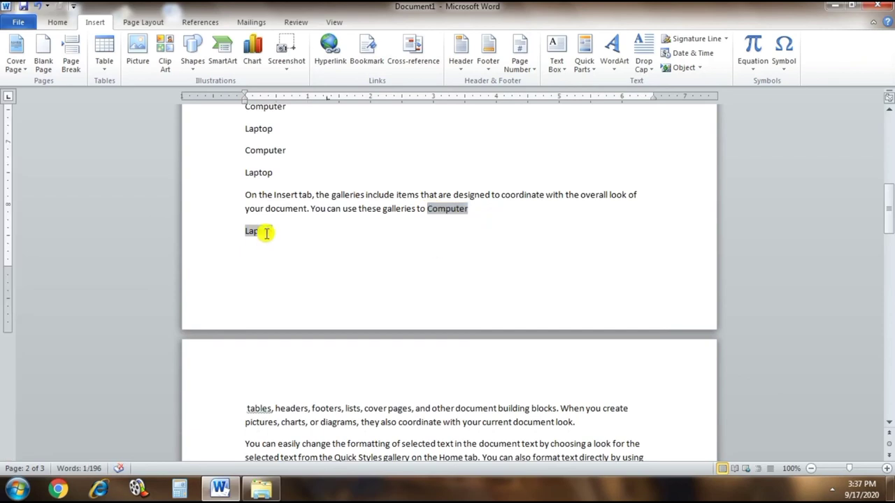
{"action": "left_click", "coordinate": [583, 55]}
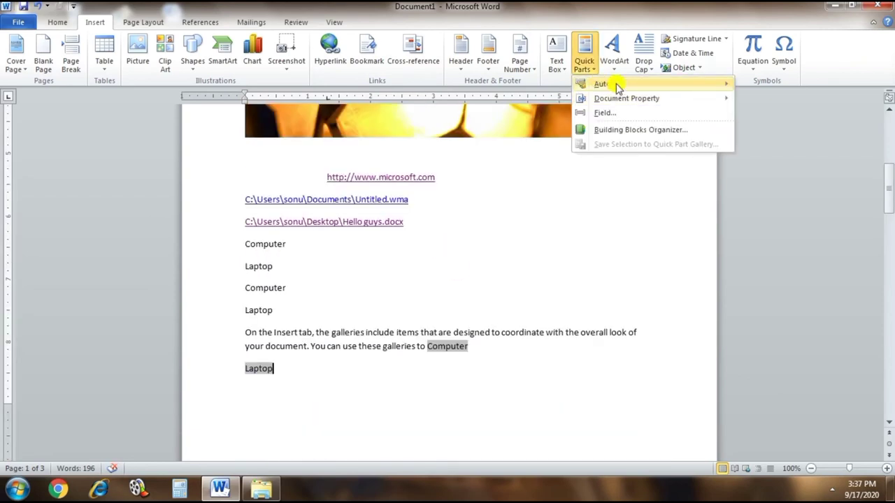
{"action": "mouse_move", "coordinate": [619, 102]}
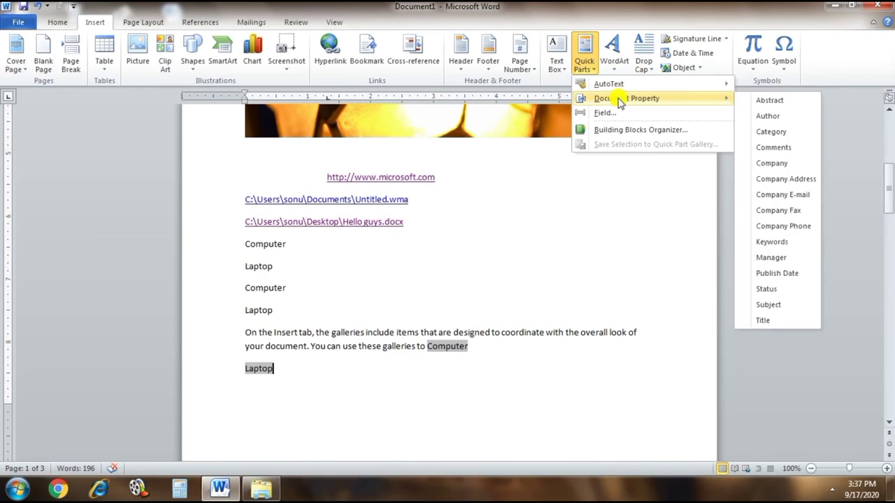
{"action": "left_click", "coordinate": [796, 180]}
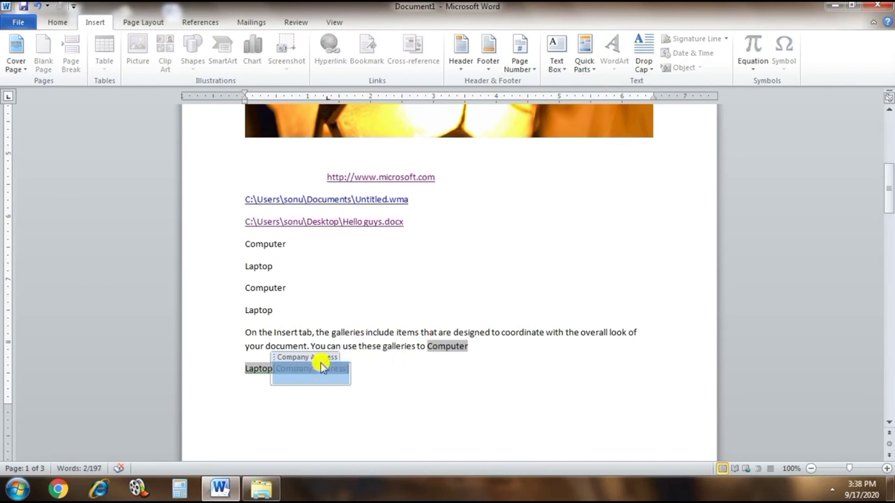
{"action": "type", "text": "Youth Football Cl"}
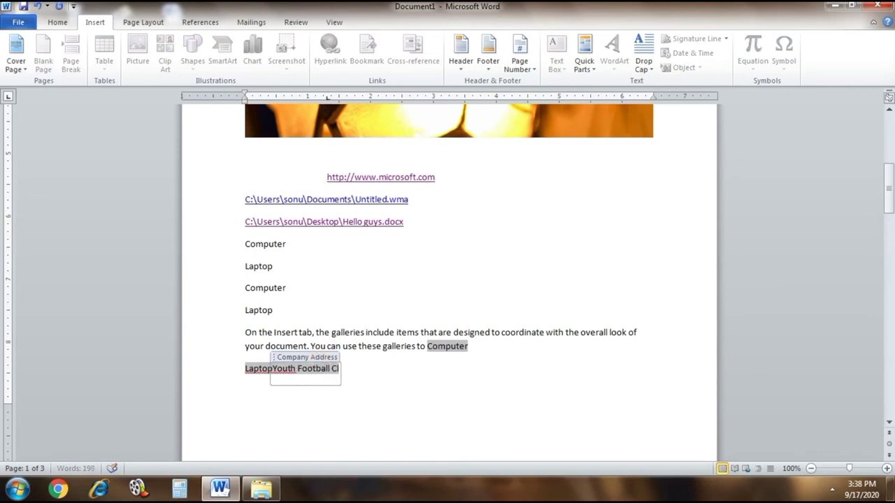
{"action": "type", "text": "ub Ru"}
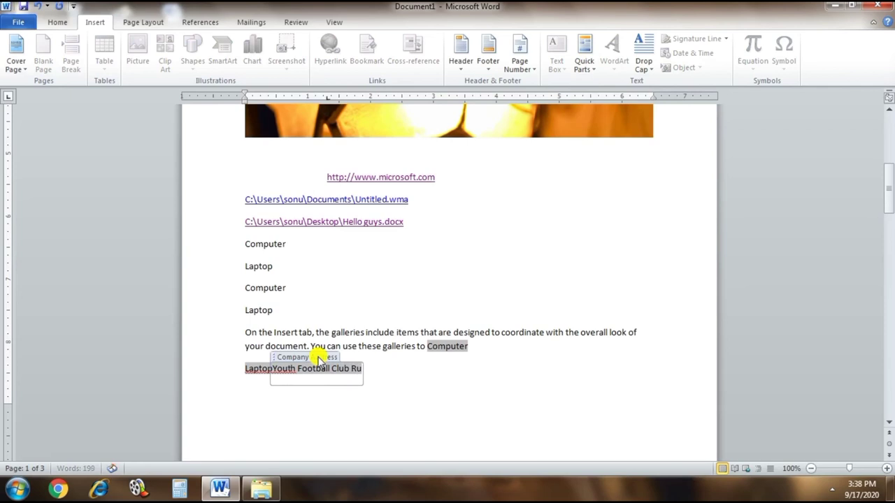
{"action": "type", "text": "rka Kala"}
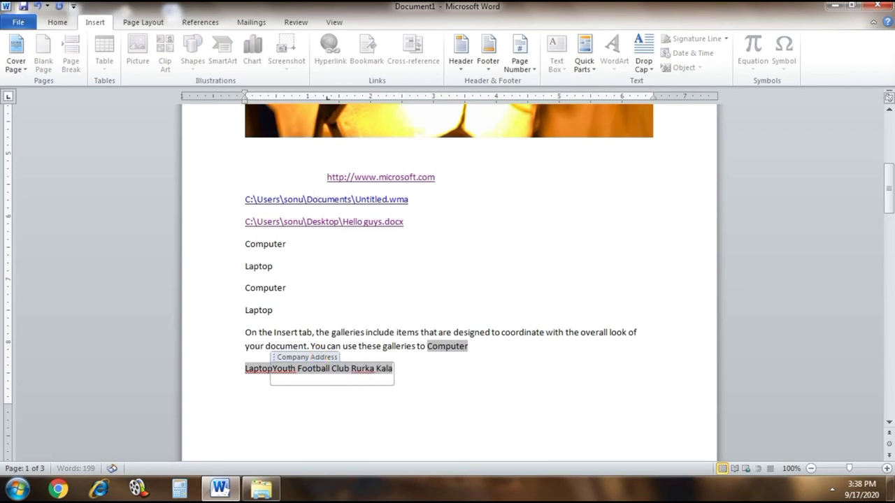
{"action": "type", "text": "n"}
{"action": "left_click", "coordinate": [307, 357]}
View the Building Blocks Organizer from Quick Parts, then close it
{"action": "left_click", "coordinate": [584, 55]}
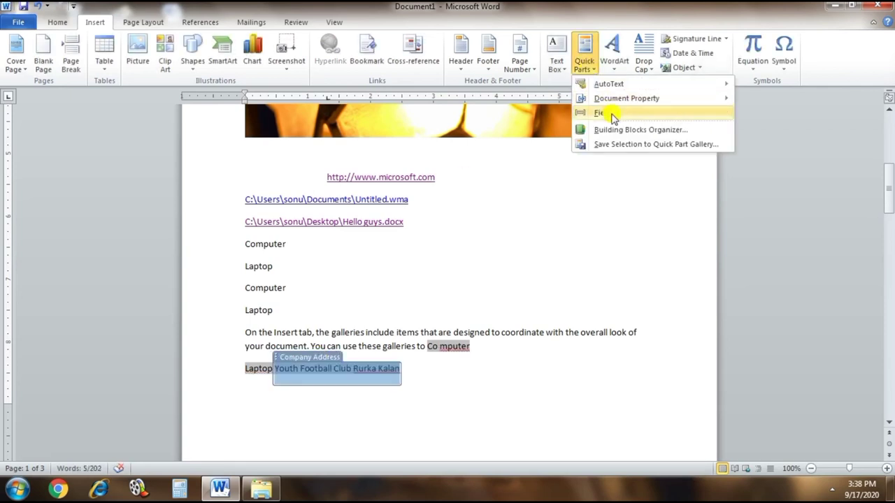
{"action": "left_click", "coordinate": [644, 131]}
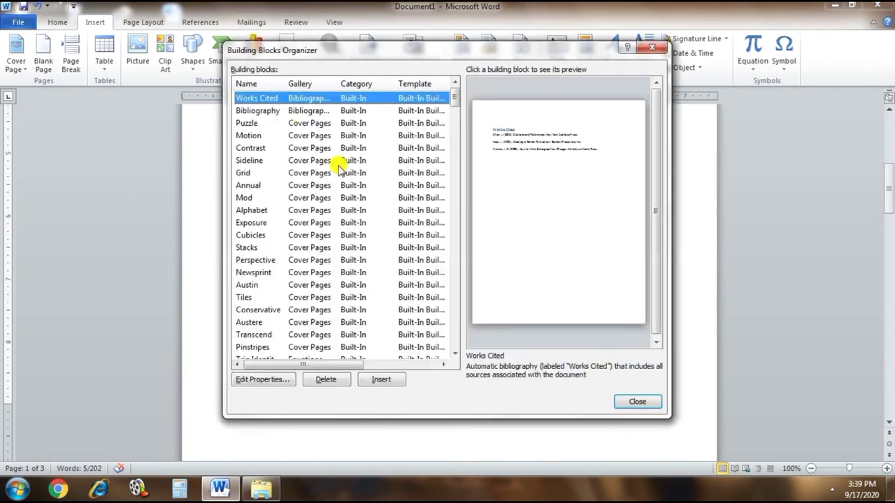
{"action": "left_click", "coordinate": [632, 401]}
{"action": "left_click", "coordinate": [422, 260]}
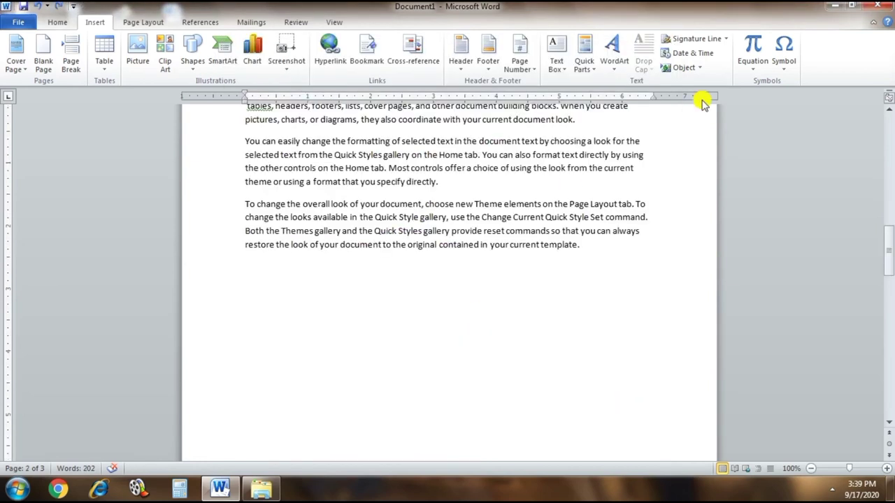
Insert the date in the September 17, 2020 format below the last paragraph
{"action": "left_click", "coordinate": [705, 57]}
{"action": "left_click", "coordinate": [355, 160]}
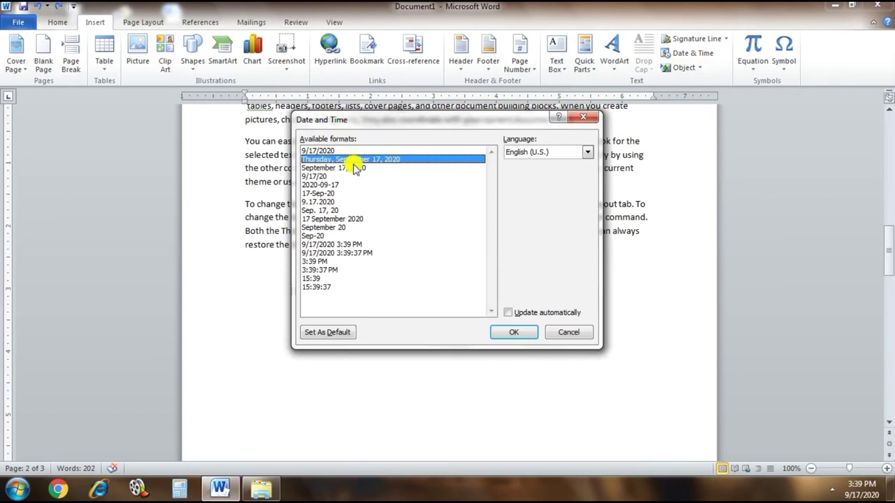
{"action": "left_click", "coordinate": [355, 167]}
{"action": "left_click", "coordinate": [513, 332]}
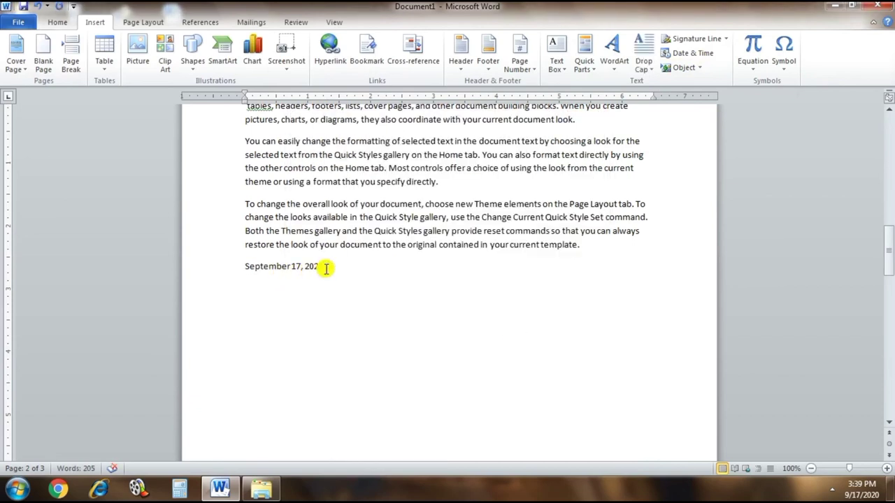
{"action": "left_click_drag", "start_coordinate": [326, 268], "coordinate": [229, 271]}
{"action": "left_click", "coordinate": [346, 283]}
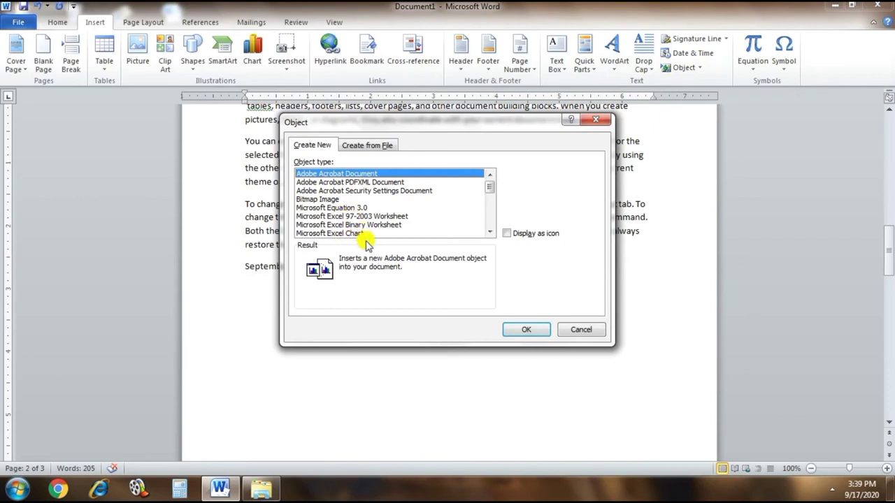
Embed Generations of computer.pptx from file as a PowerPoint icon beside the September 17, 2020 date
{"action": "left_click", "coordinate": [373, 144]}
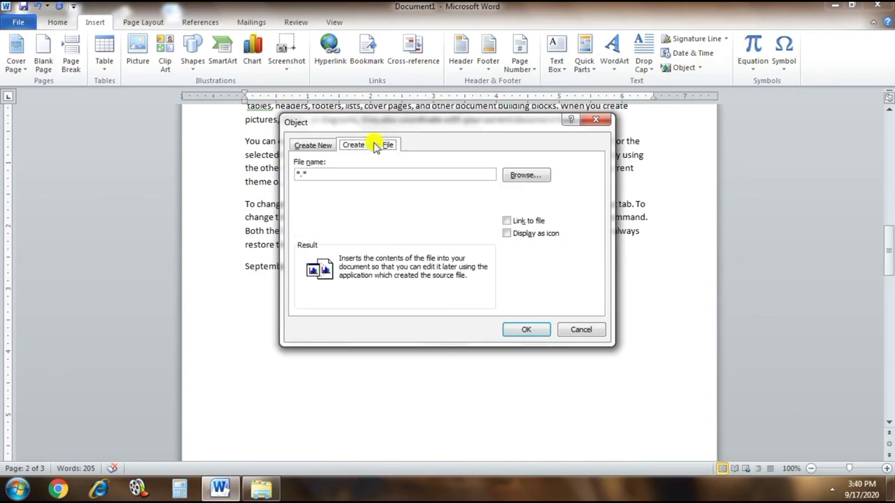
{"action": "left_click", "coordinate": [516, 177]}
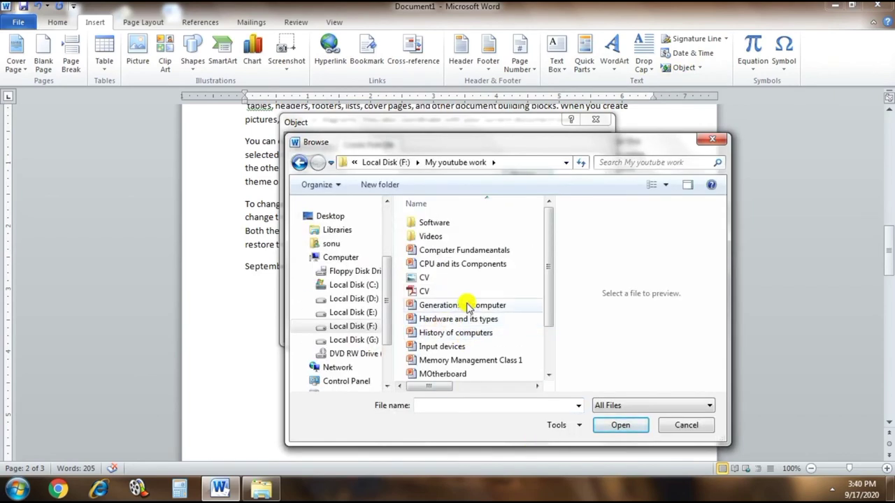
{"action": "left_click", "coordinate": [469, 305]}
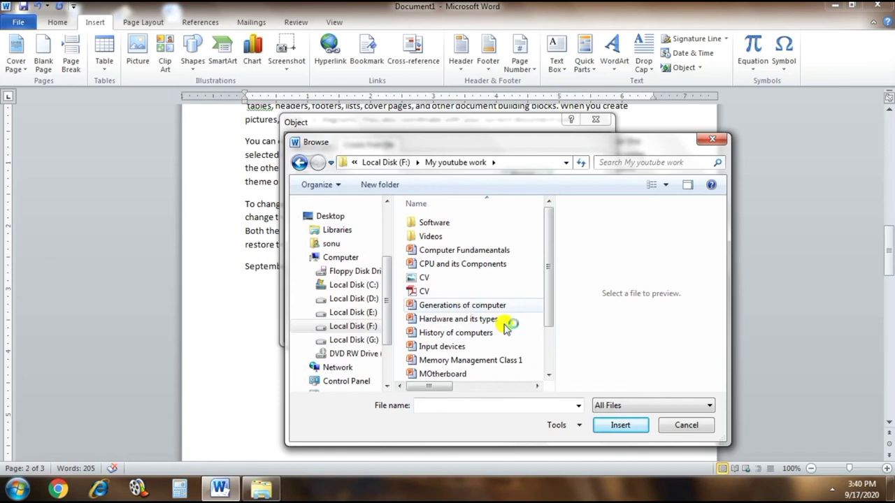
{"action": "left_click", "coordinate": [620, 424]}
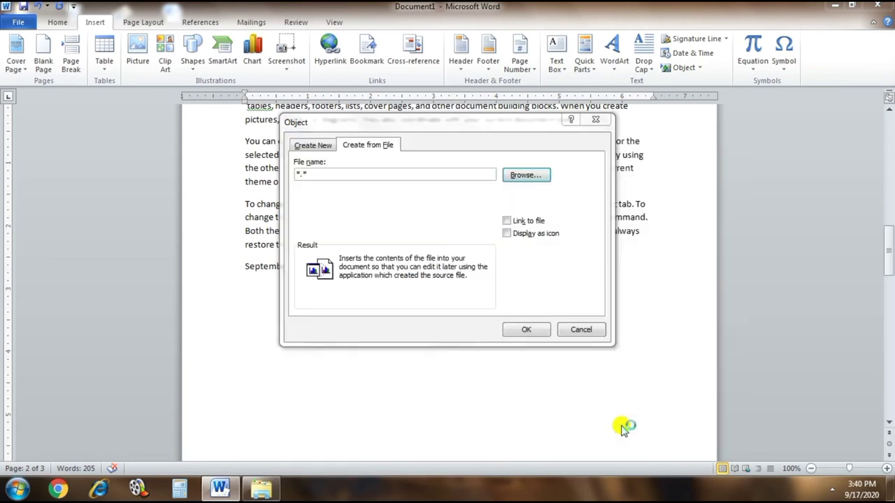
{"action": "left_click", "coordinate": [508, 234]}
{"action": "left_click", "coordinate": [521, 328]}
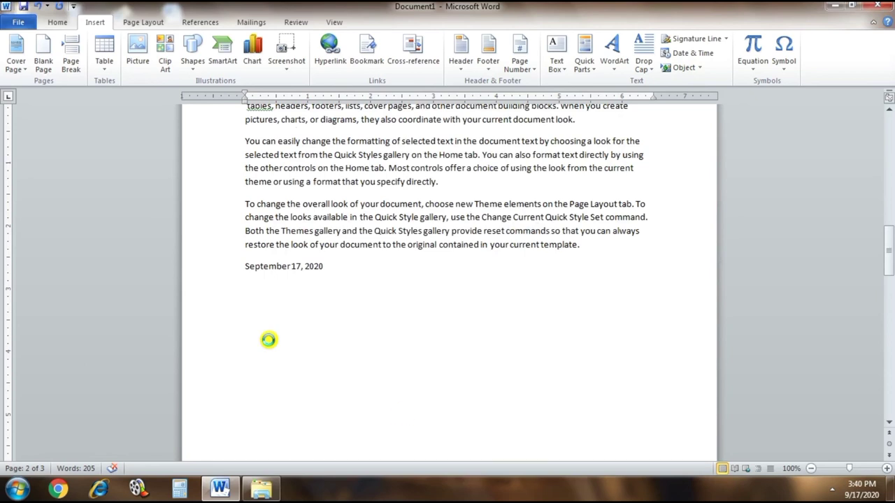
{"action": "left_click", "coordinate": [356, 272]}
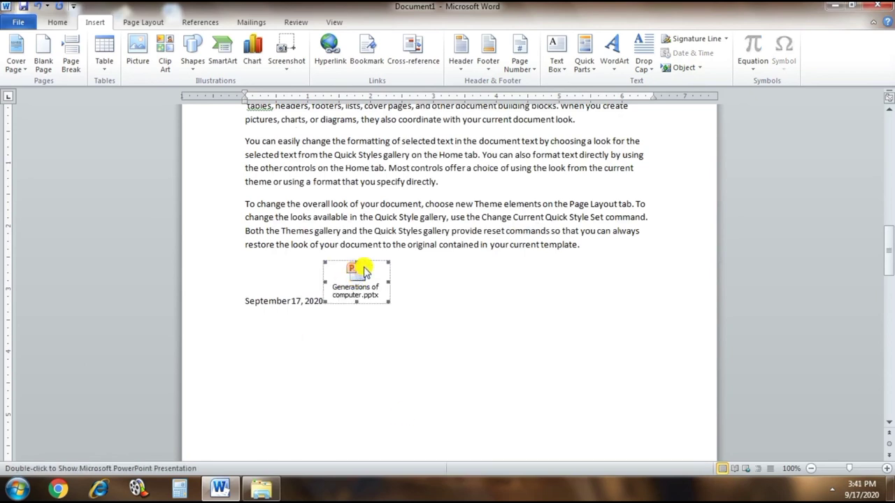
{"action": "left_click", "coordinate": [613, 50]}
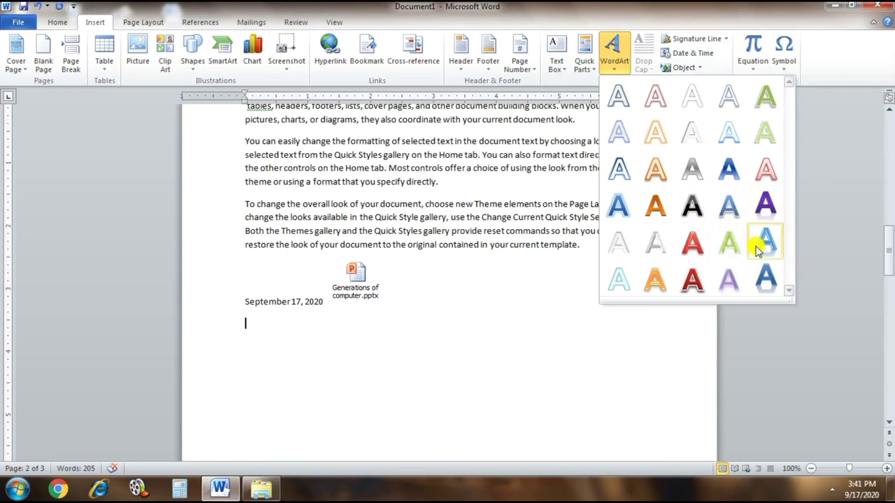
Insert a blue WordArt style with the text LOCKDOWN TECH STUDY
{"action": "left_click", "coordinate": [760, 246]}
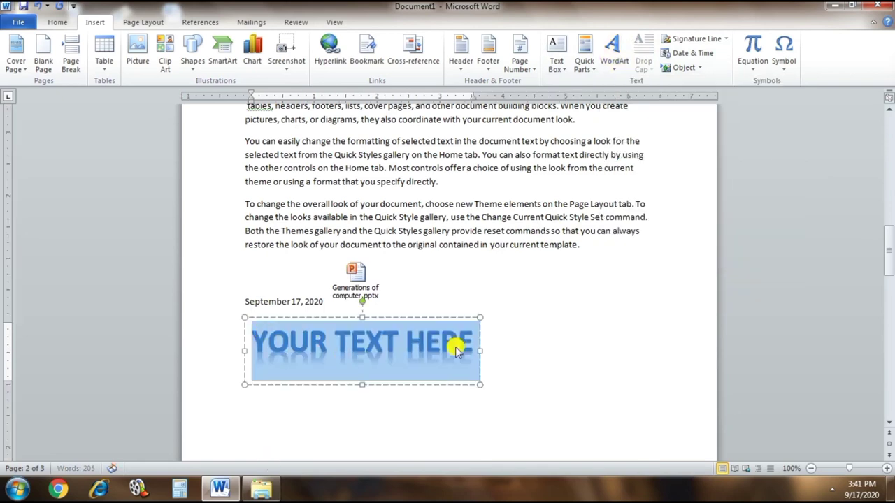
{"action": "type", "text": "LOCKDO"}
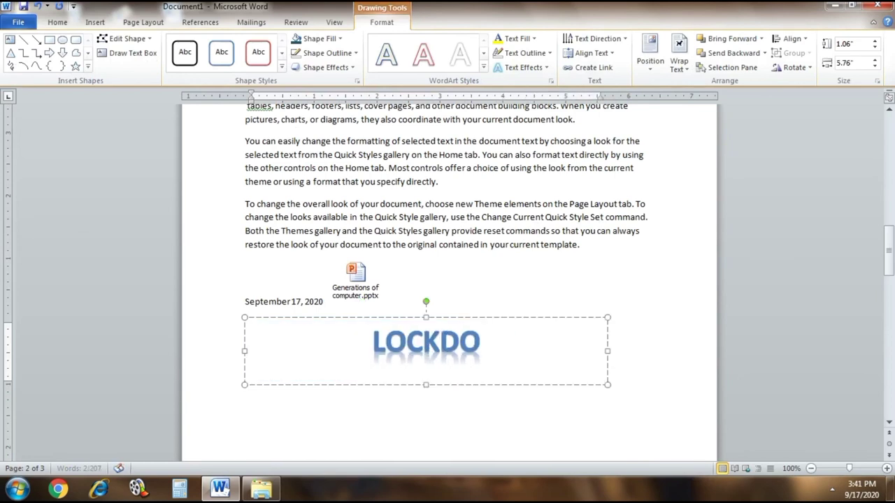
{"action": "type", "text": "WN TECH"}
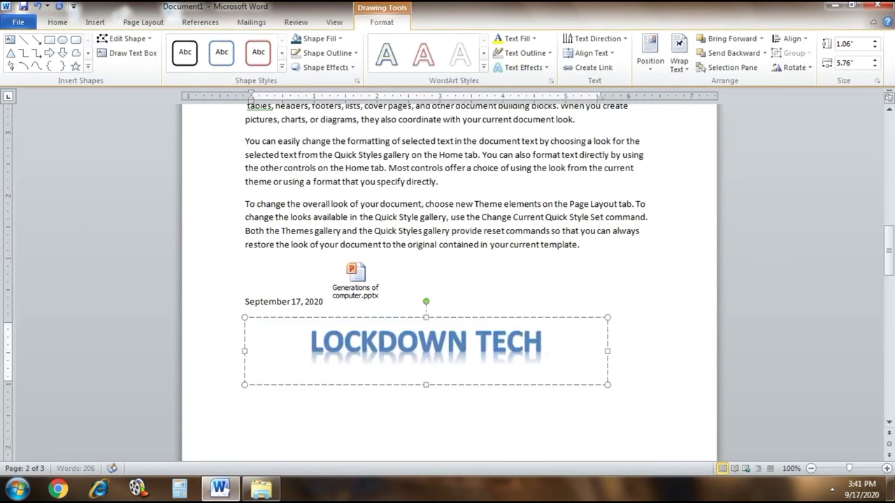
{"action": "type", "text": " STUD"}
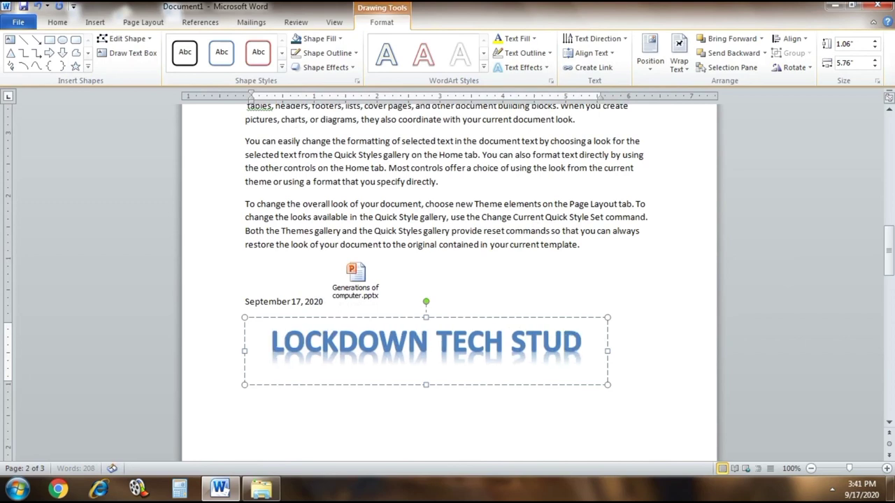
{"action": "type", "text": "Y"}
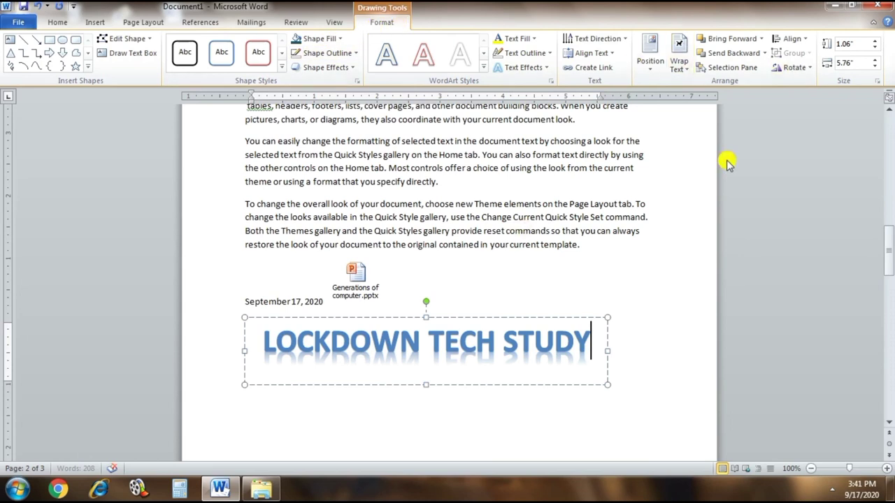
Browse the built-in equations gallery, then bring up the common symbols list
{"action": "left_click", "coordinate": [95, 22]}
{"action": "left_click", "coordinate": [752, 63]}
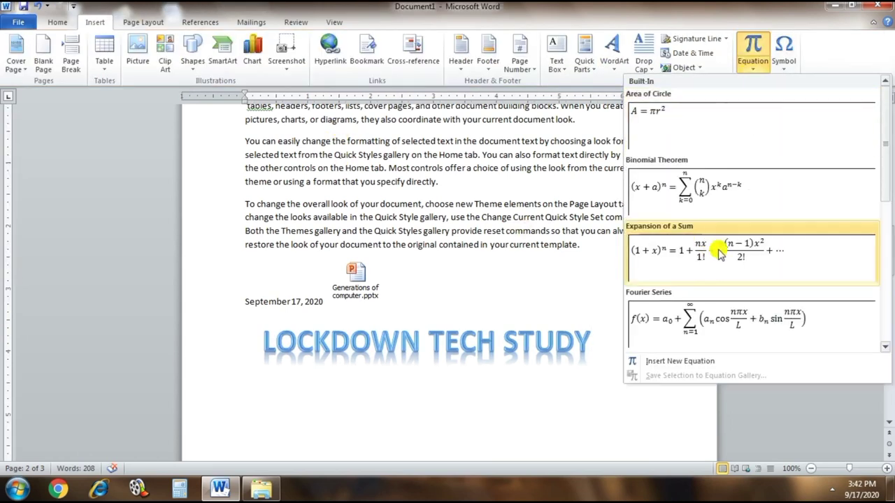
{"action": "scroll", "coordinate": [748, 280], "scroll_direction": "down", "scroll_amount": 5}
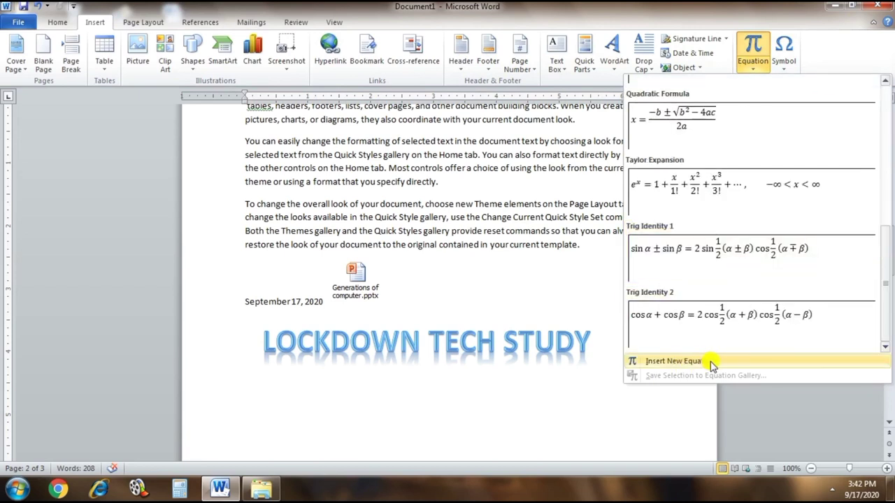
{"action": "left_click", "coordinate": [784, 68]}
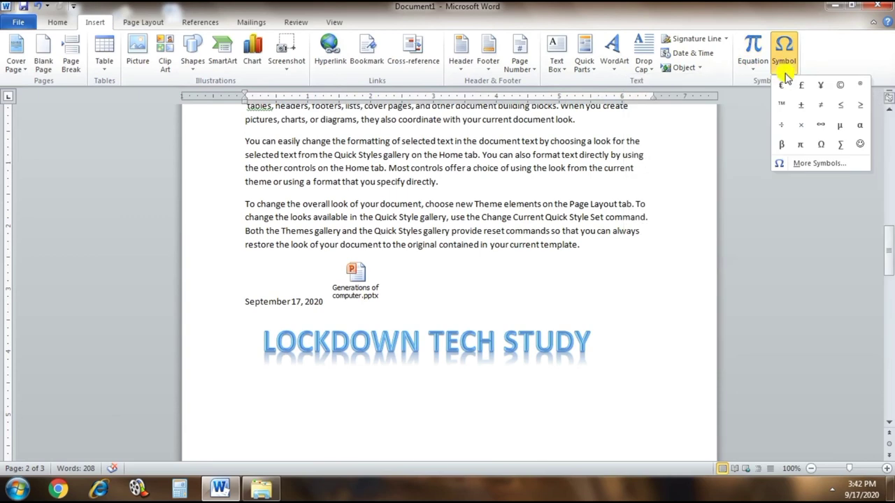
In More Symbols, switch the symbol font to AnmolLipi
{"action": "left_click", "coordinate": [817, 166]}
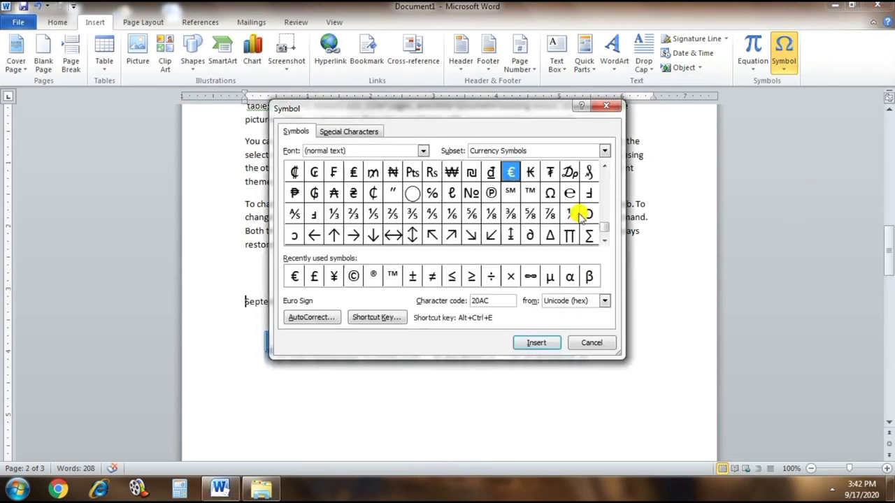
{"action": "left_click", "coordinate": [423, 151]}
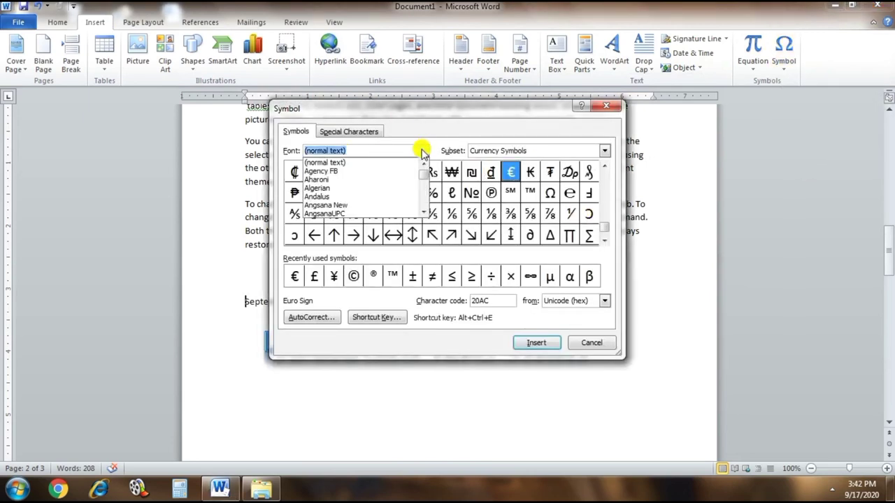
{"action": "scroll", "coordinate": [342, 210], "scroll_direction": "down", "scroll_amount": 3}
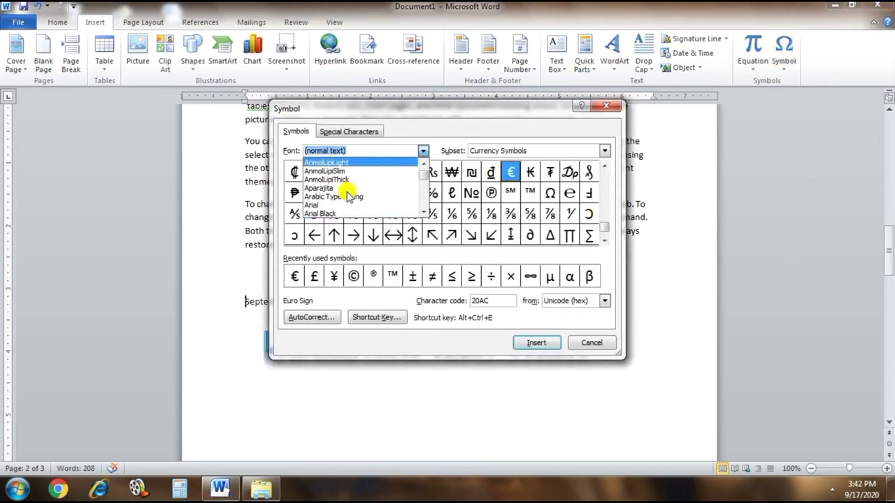
{"action": "scroll", "coordinate": [346, 199], "scroll_direction": "down", "scroll_amount": 2}
{"action": "scroll", "coordinate": [342, 190], "scroll_direction": "up", "scroll_amount": 3}
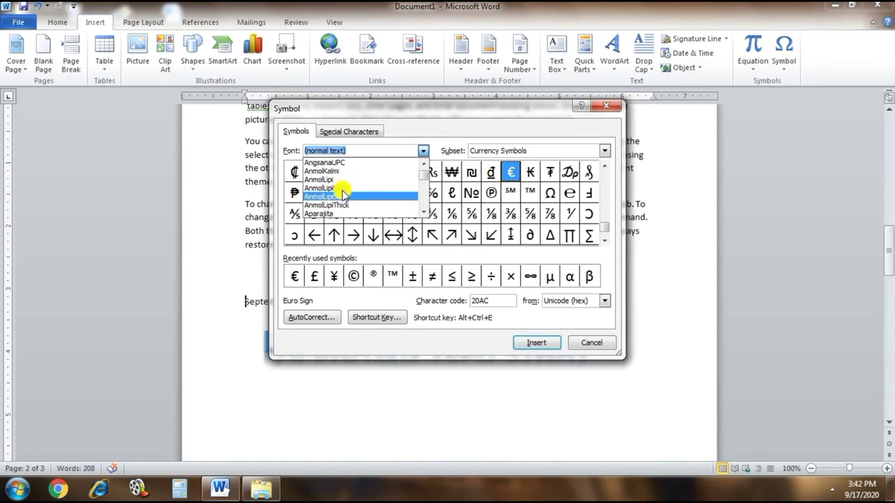
{"action": "left_click", "coordinate": [327, 180]}
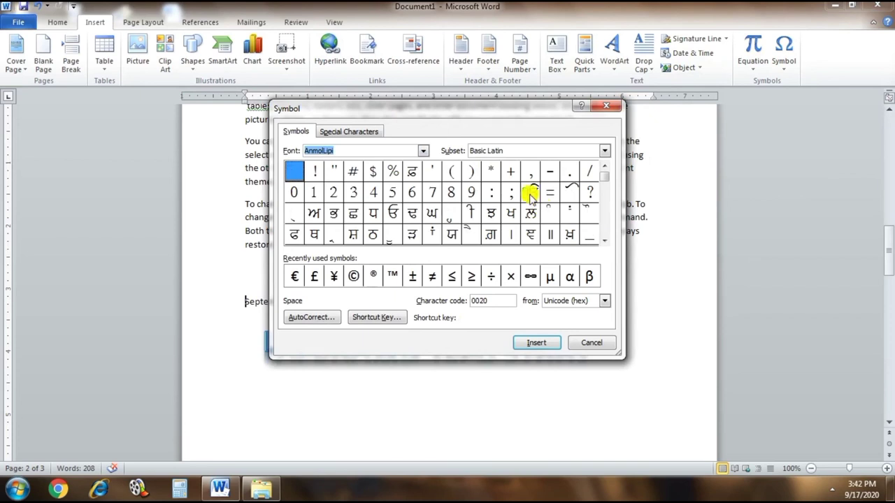
Look over the Special Characters list, then insert a Gurmukhi character and close the dialog
{"action": "left_click", "coordinate": [353, 131]}
{"action": "left_click", "coordinate": [343, 194]}
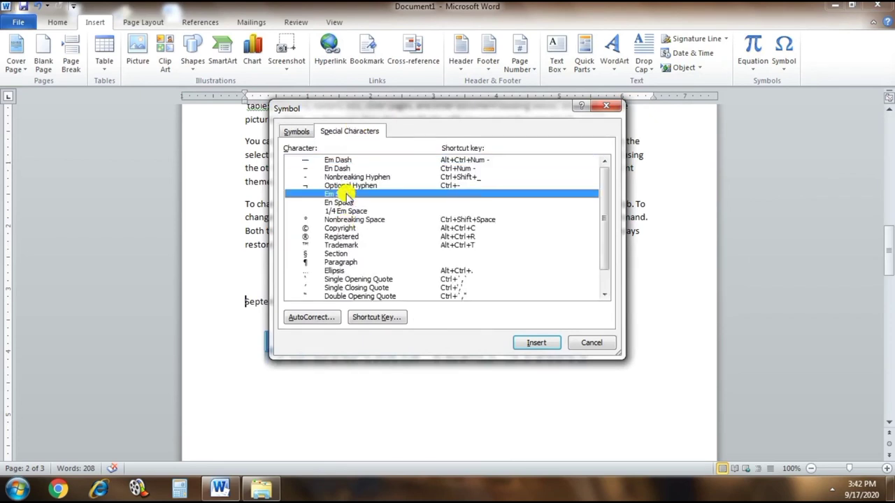
{"action": "left_click", "coordinate": [342, 245]}
{"action": "scroll", "coordinate": [349, 255], "scroll_direction": "down", "scroll_amount": 1}
{"action": "scroll", "coordinate": [359, 252], "scroll_direction": "up", "scroll_amount": 1}
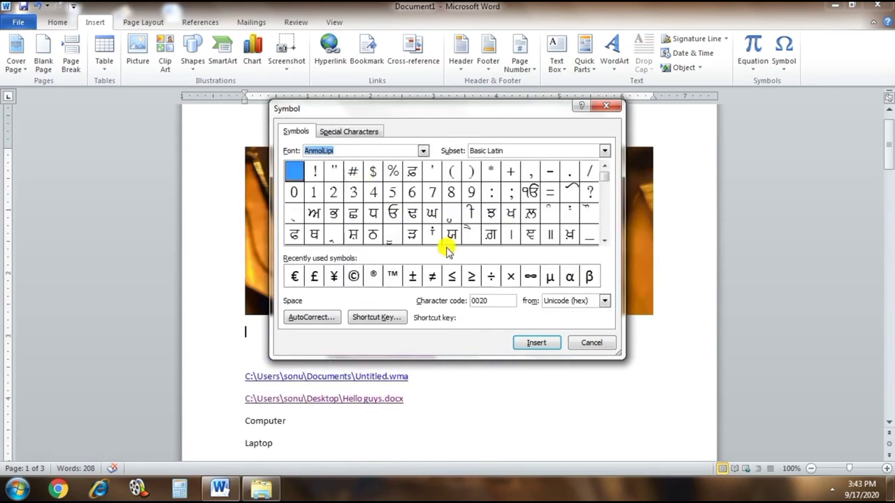
{"action": "left_click", "coordinate": [531, 193]}
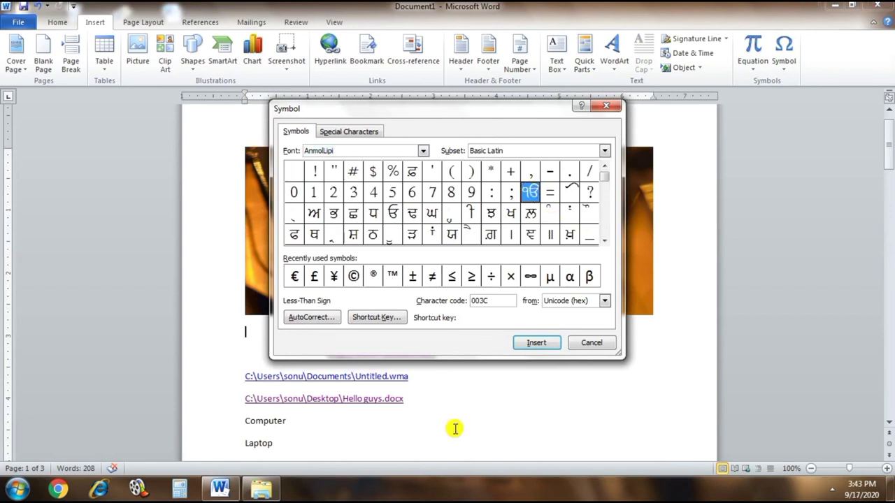
{"action": "left_click", "coordinate": [543, 343]}
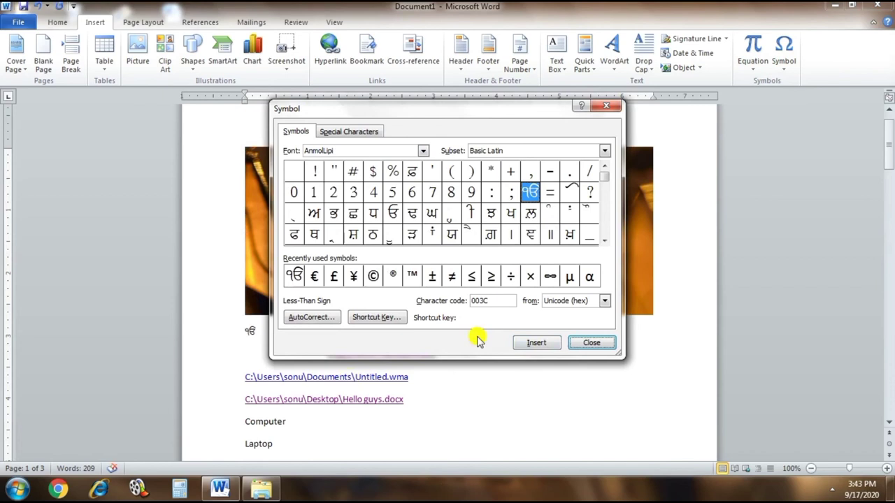
{"action": "left_click", "coordinate": [589, 343]}
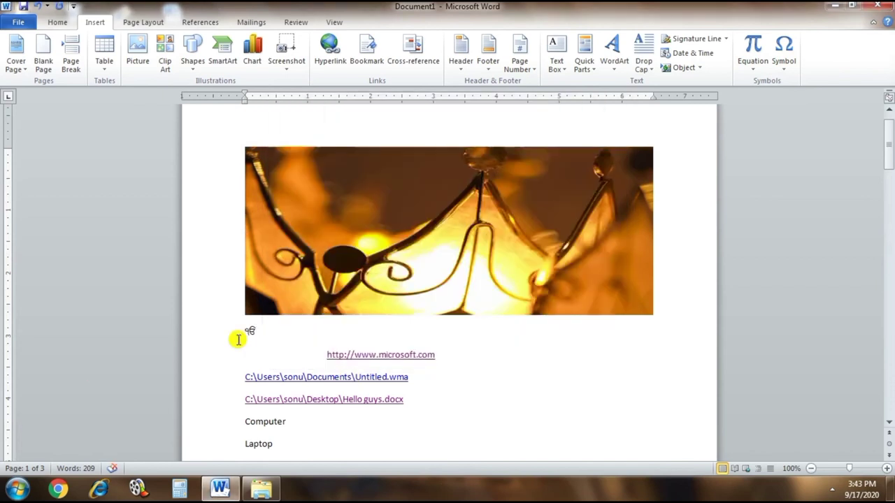
{"action": "left_click_drag", "start_coordinate": [246, 331], "coordinate": [263, 331]}
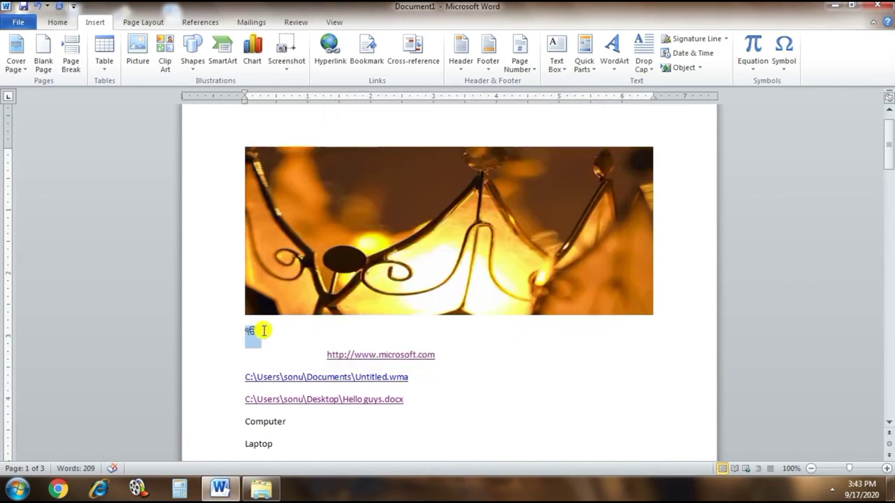
{"action": "left_click", "coordinate": [283, 337]}
{"action": "scroll", "coordinate": [413, 357], "scroll_direction": "down", "scroll_amount": 10}
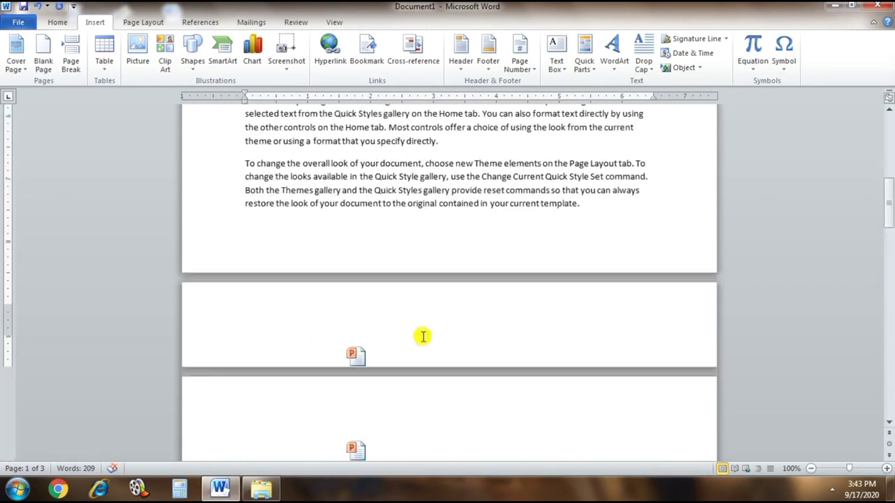
{"action": "scroll", "coordinate": [420, 331], "scroll_direction": "down", "scroll_amount": 20}
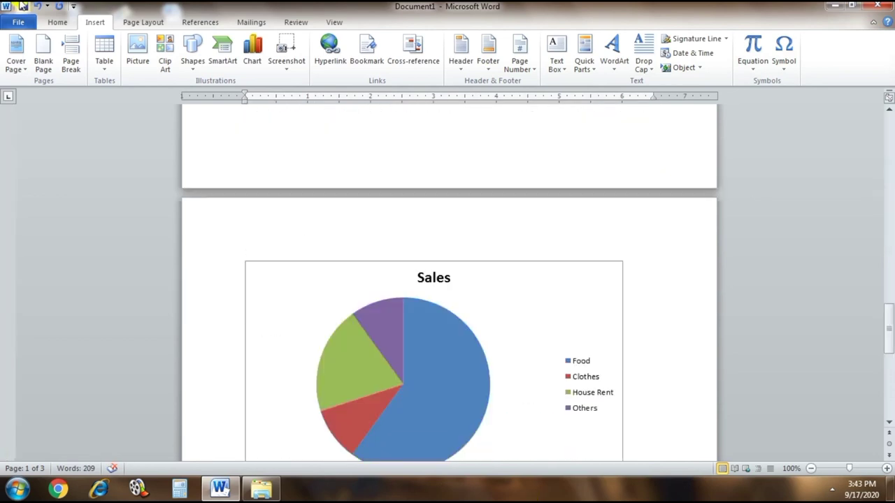